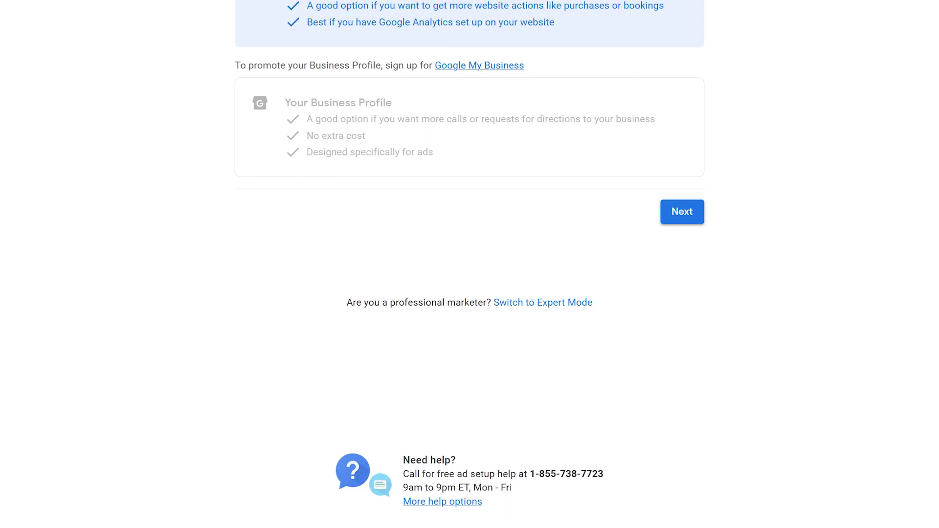
Switch to Expert Mode and start a custom Video campaign without a goal's guidance
click(556, 306)
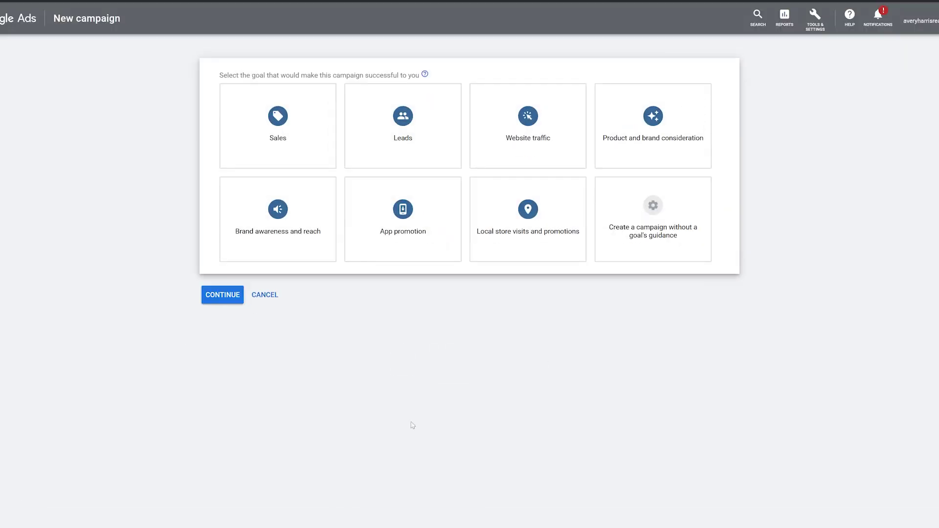
mouse_move(668, 232)
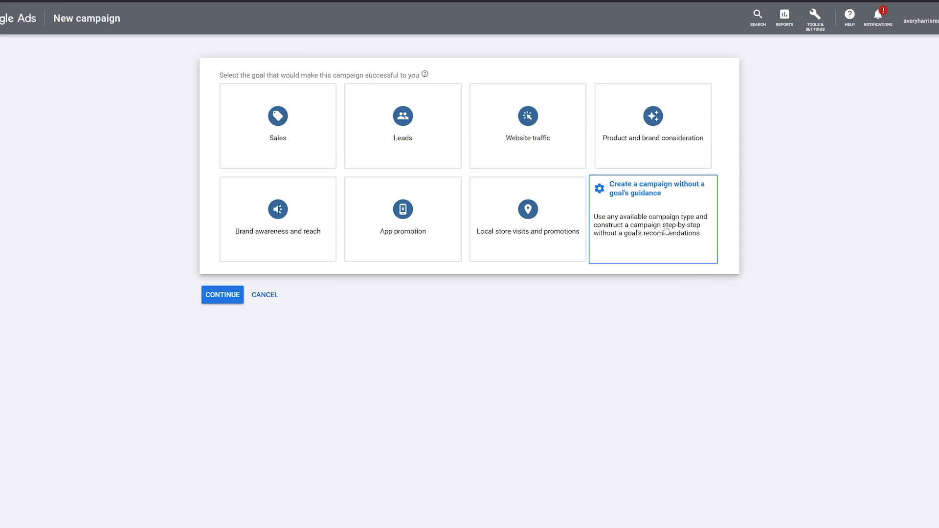
click(666, 230)
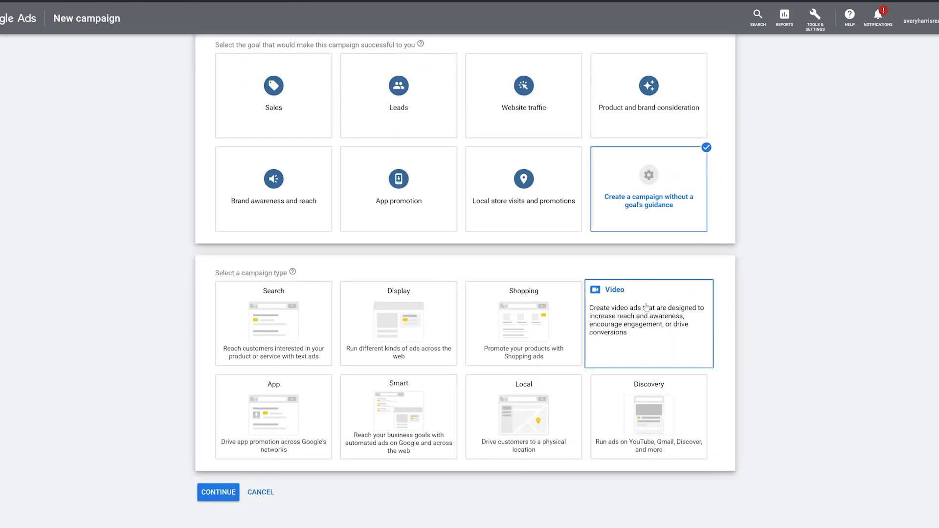
click(647, 307)
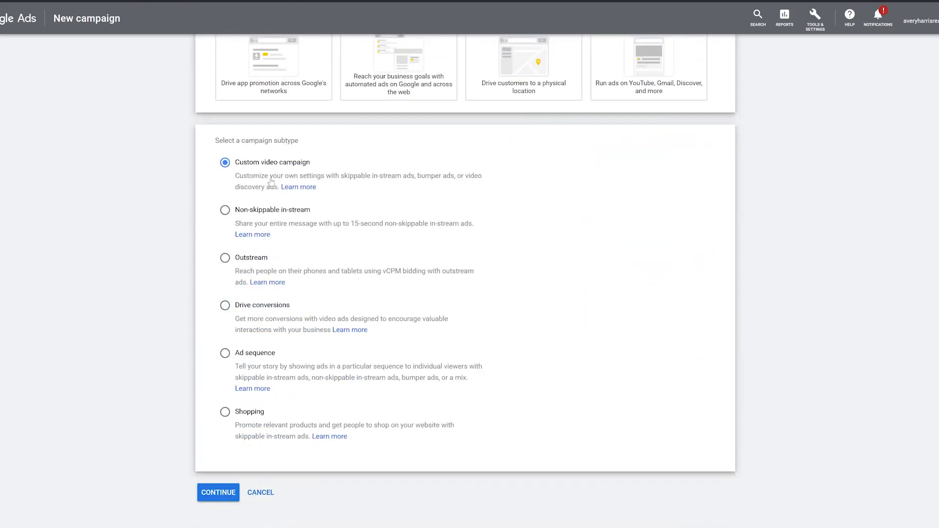
click(218, 493)
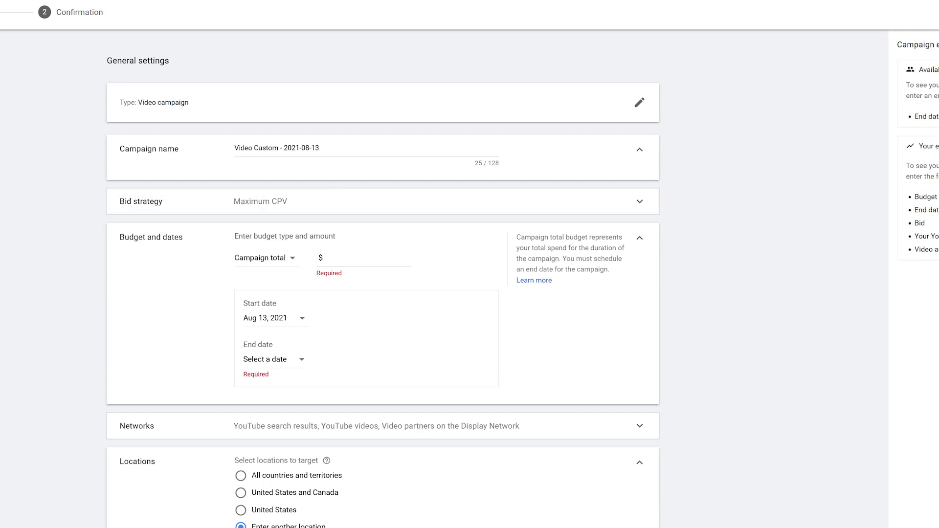
Rename the campaign 'Enable custom thumbnails' and confirm Maximum CPV as the bid strategy
drag(320, 148, 235, 147)
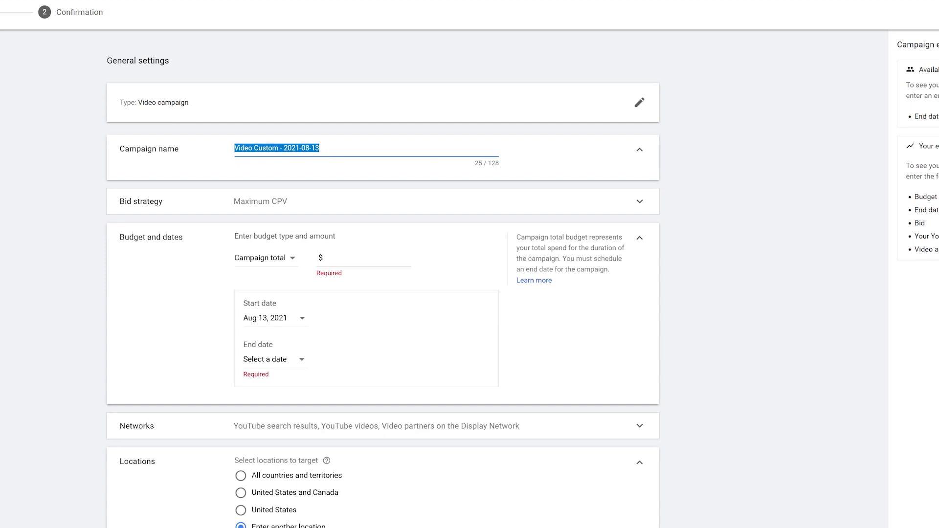
text(Enable custom thumbnails)
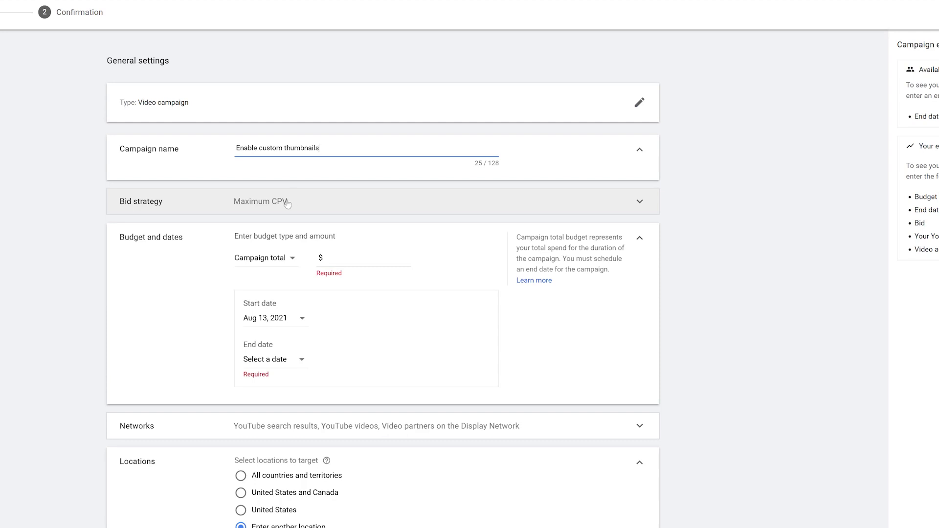
click(285, 203)
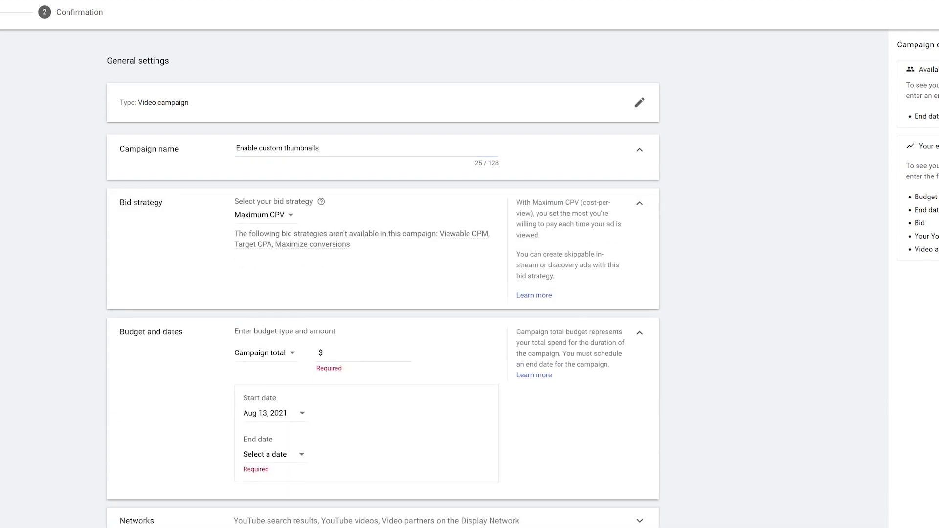
click(275, 217)
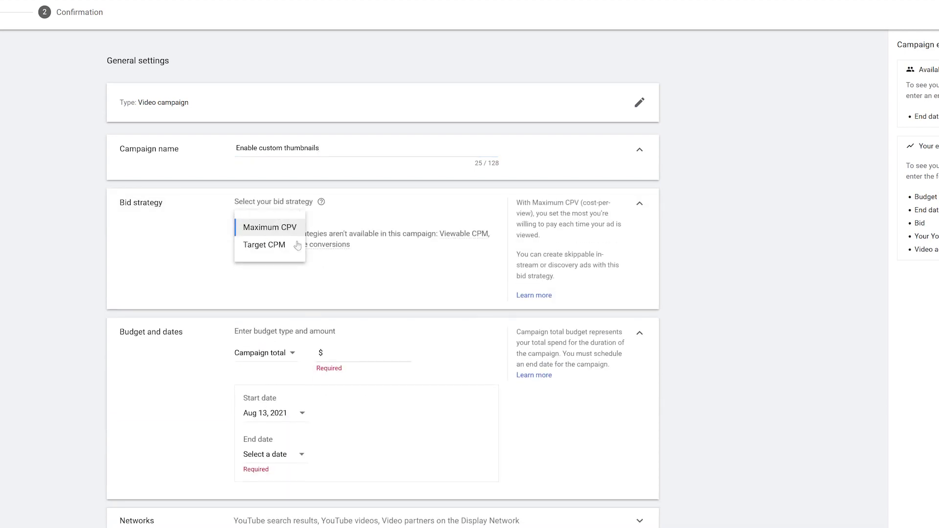
click(282, 272)
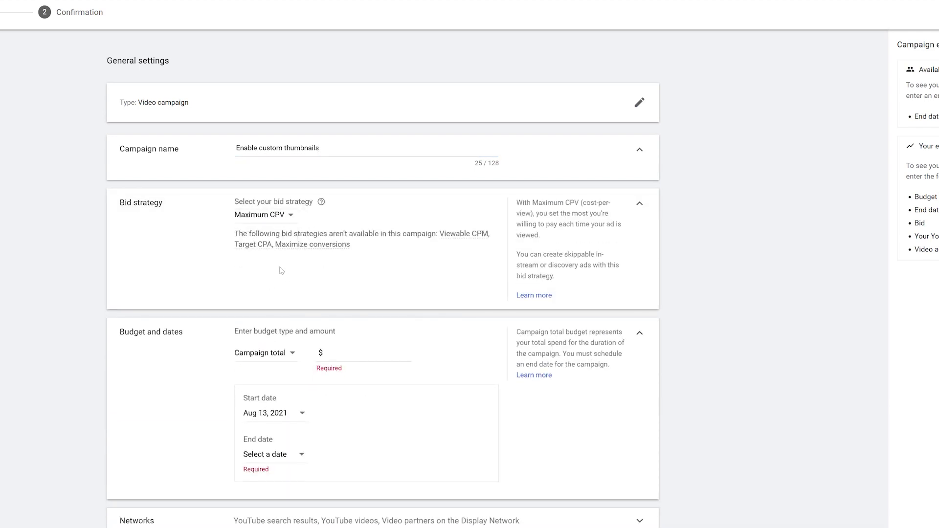
click(639, 203)
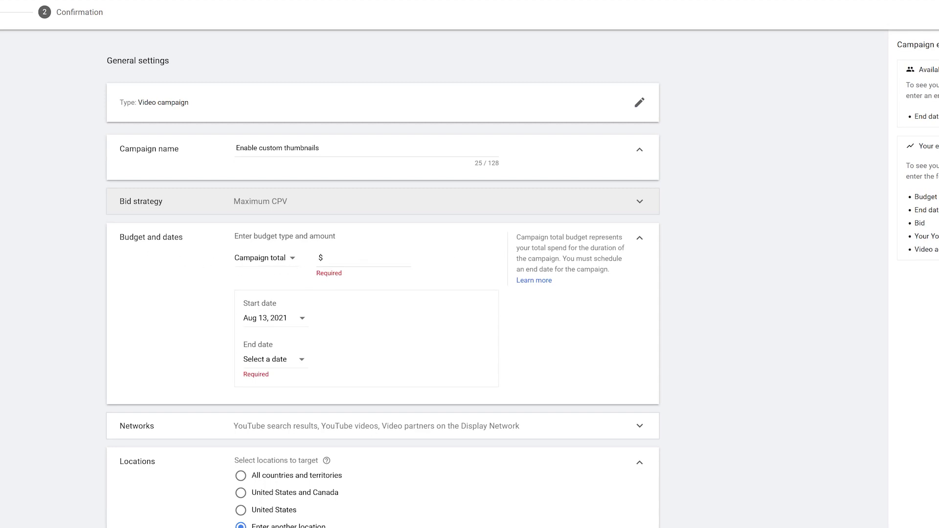
Change the budget type to Daily with an amount of 3.00
click(365, 266)
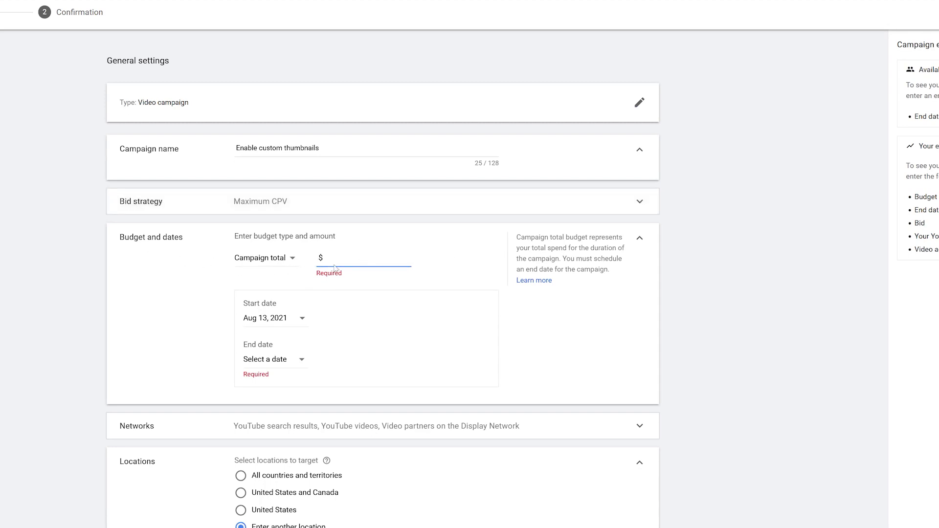
click(293, 259)
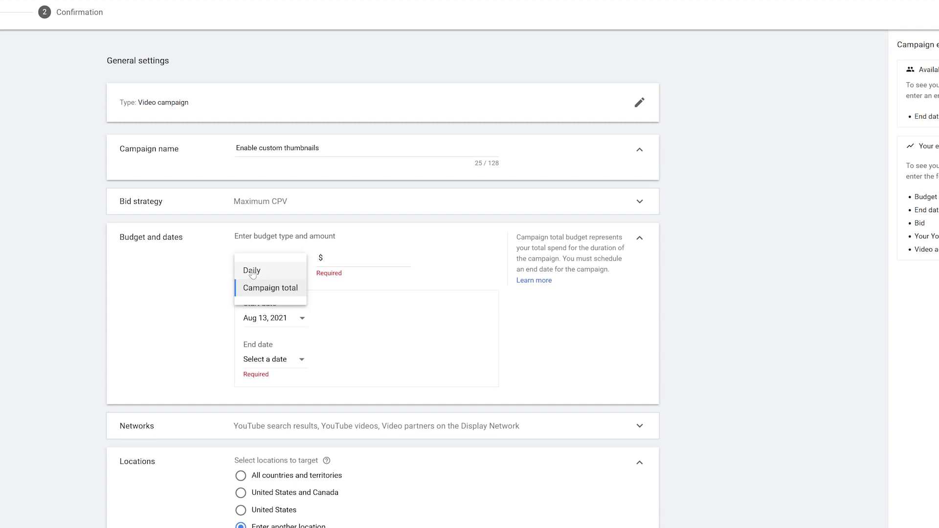
click(285, 273)
click(387, 257)
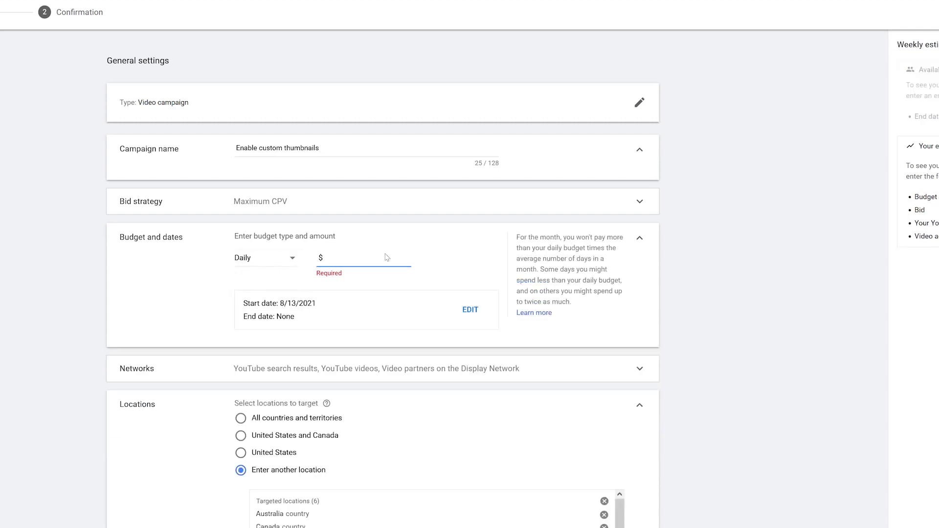
text(3.00)
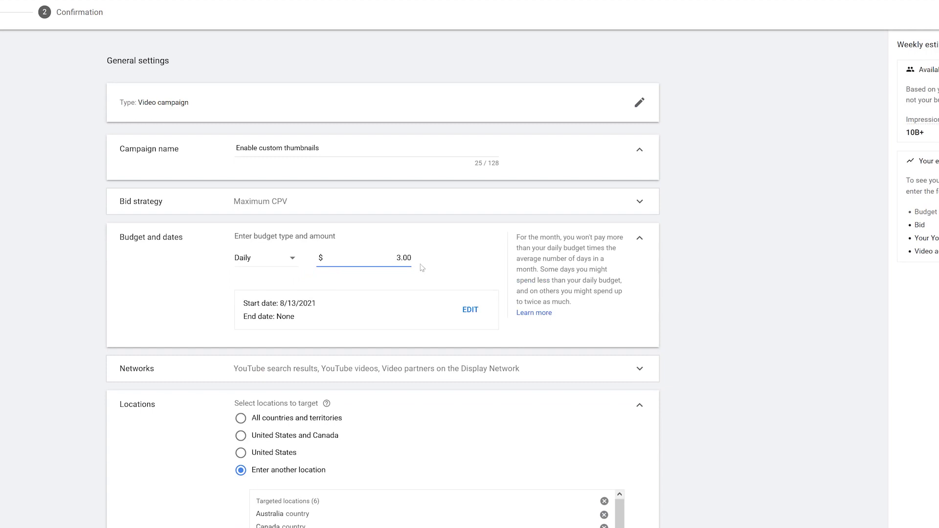
Set the campaign end date to Aug 20, 2021
click(471, 310)
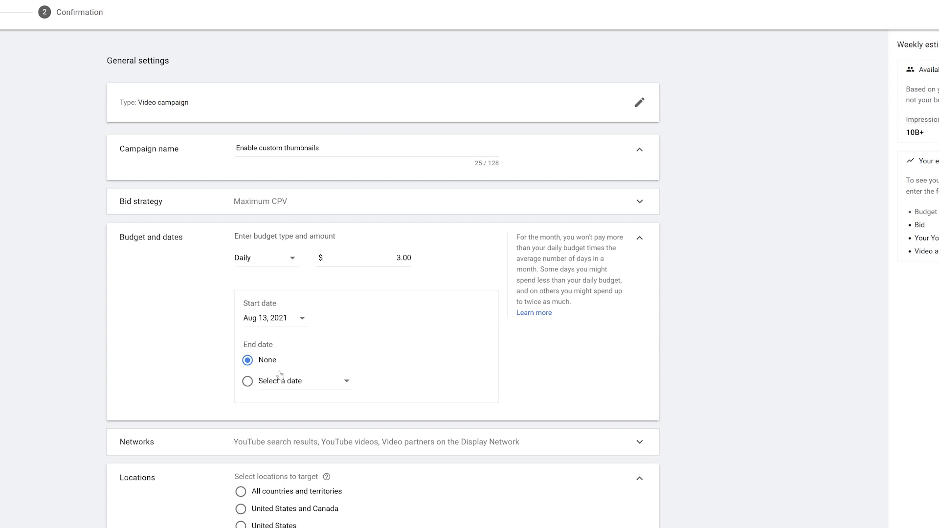
click(287, 388)
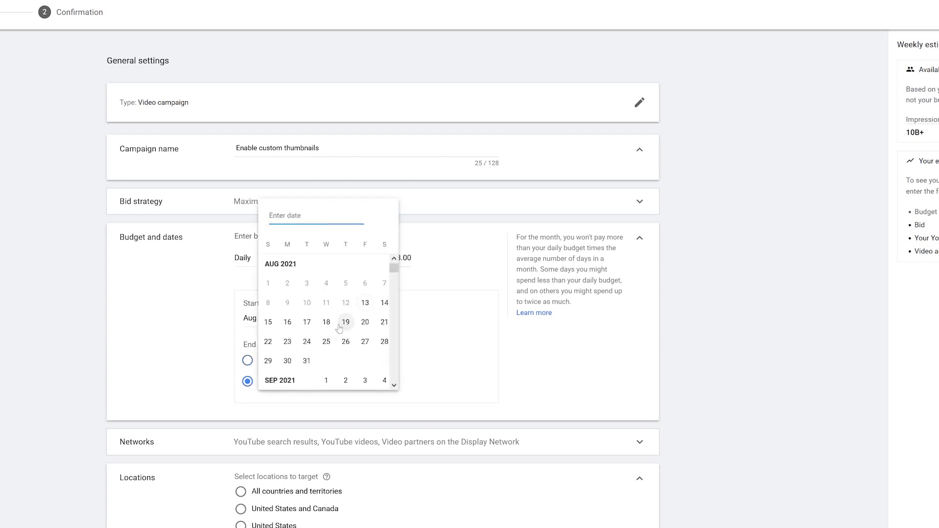
click(365, 322)
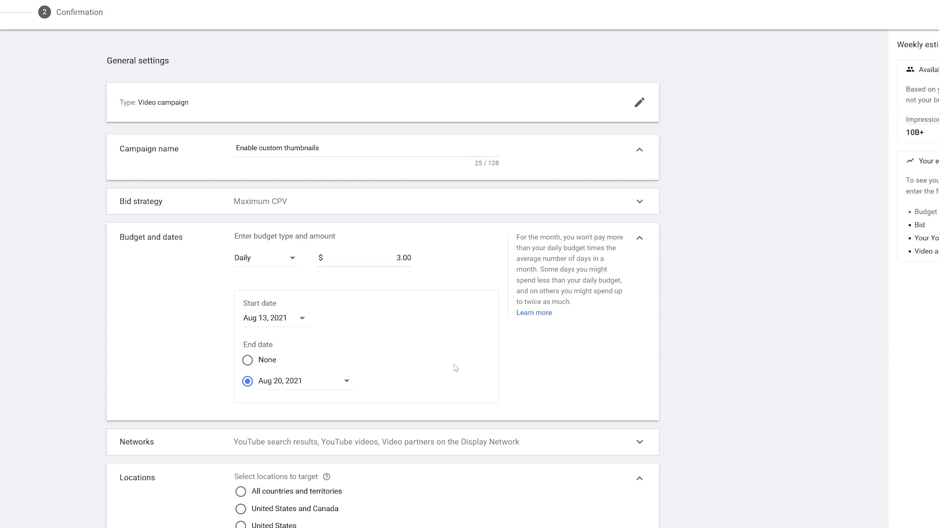
scroll(460, 372, down, 3)
click(285, 352)
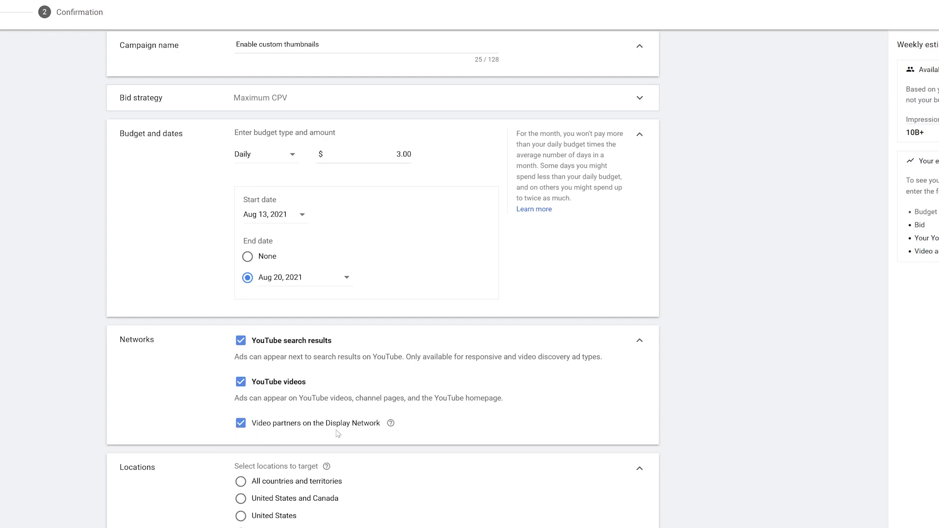
Uncheck 'Video partners on the Display Network', leaving YouTube search results and YouTube videos
click(240, 424)
click(639, 342)
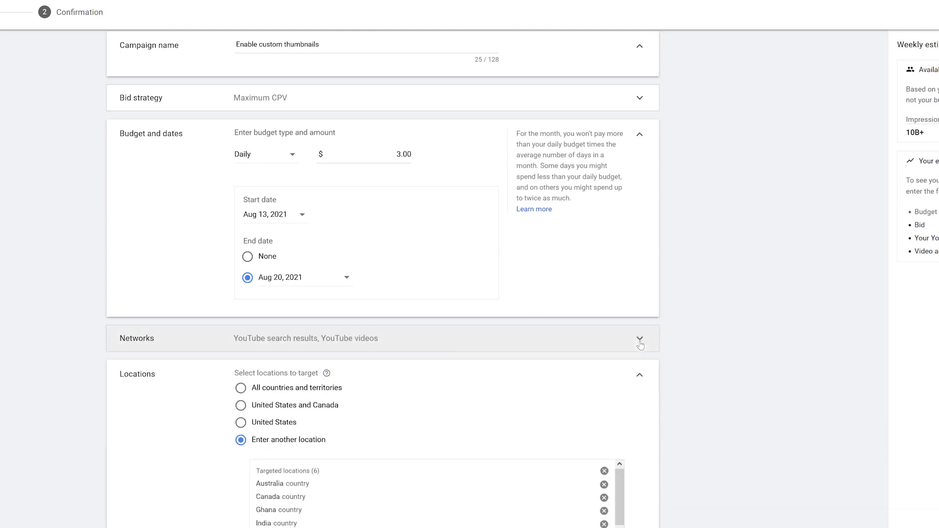
scroll(557, 379, down, 3)
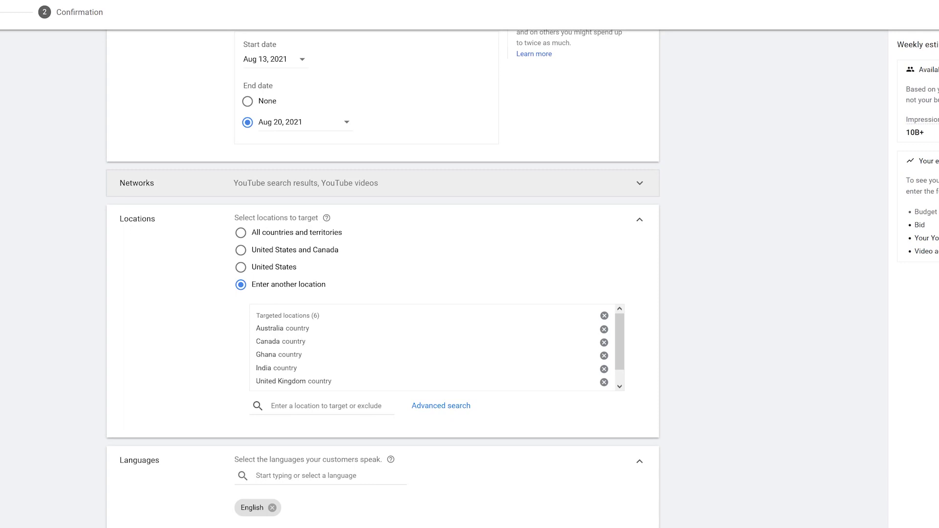
scroll(367, 361, down, 1)
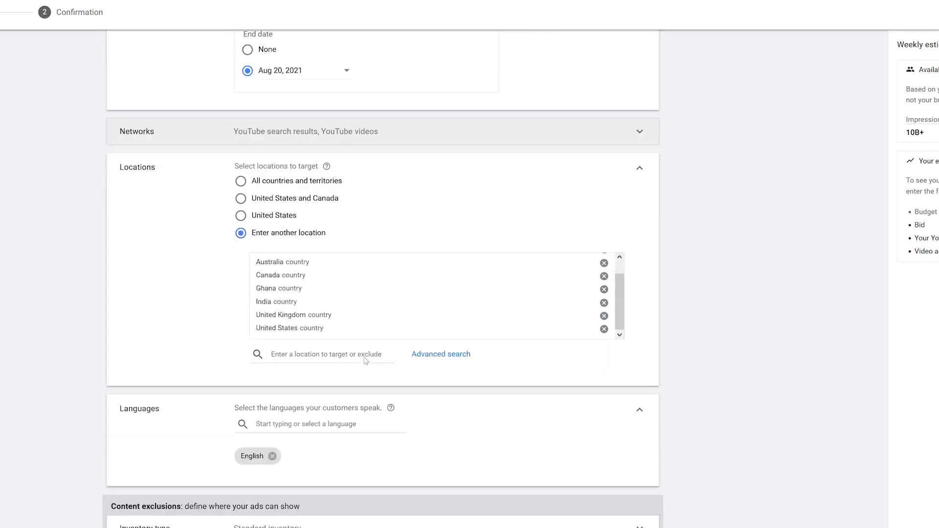
scroll(394, 307, up, 2)
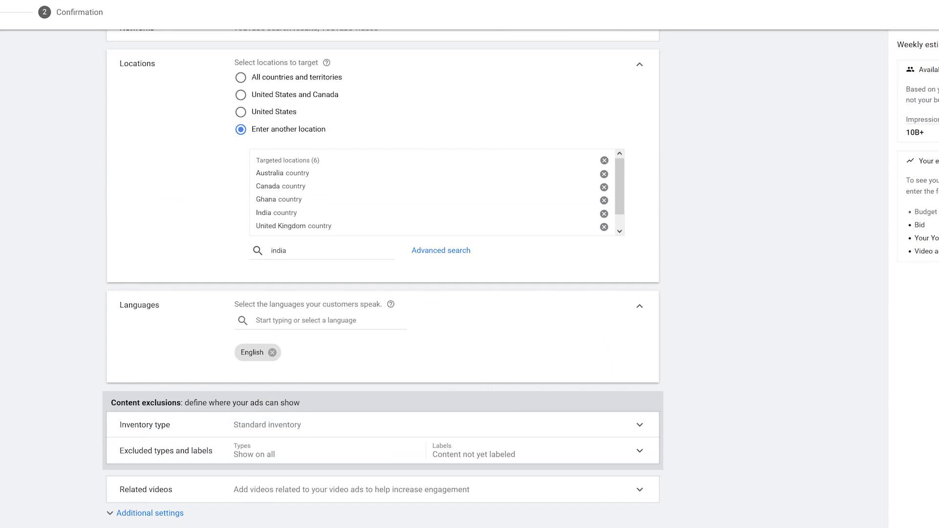
click(303, 320)
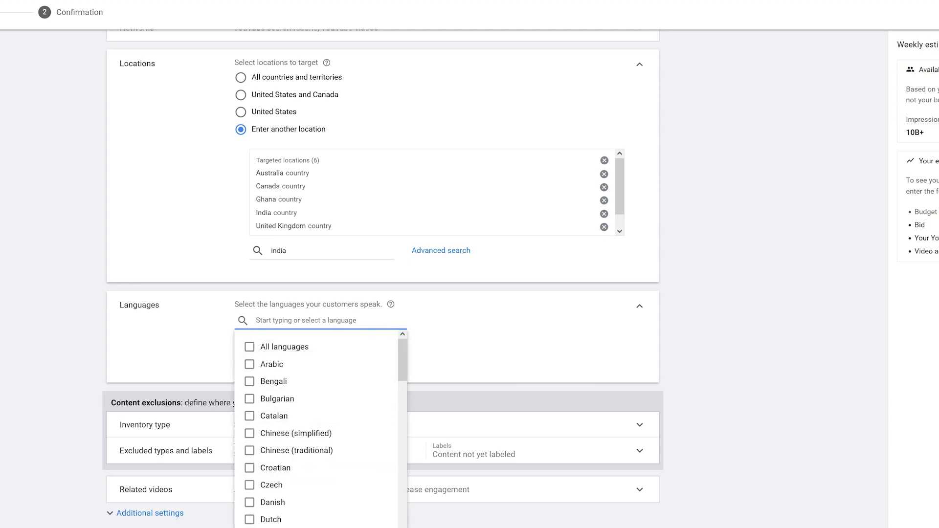
scroll(289, 438, down, 10)
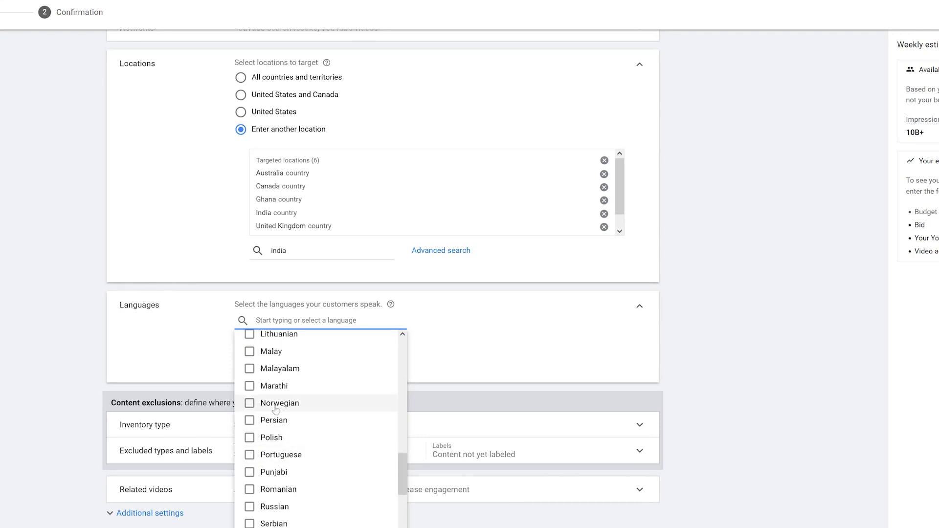
click(717, 366)
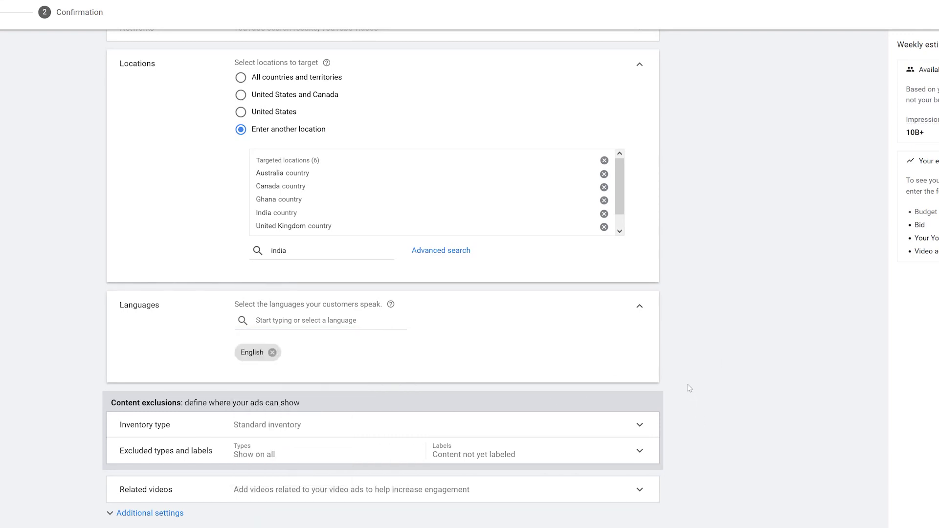
scroll(689, 389, down, 2)
scroll(671, 325, down, 1)
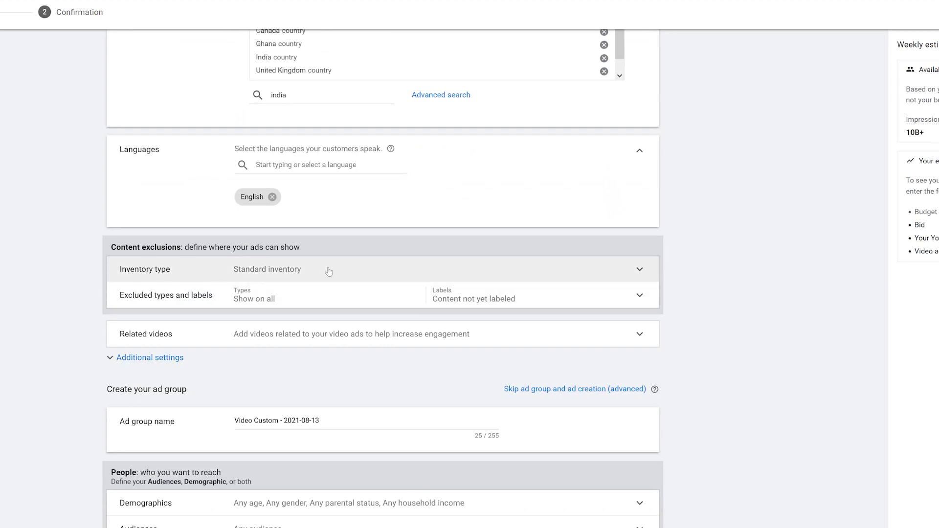
Choose the Expanded inventory card under Inventory type
click(627, 270)
scroll(622, 276, down, 1)
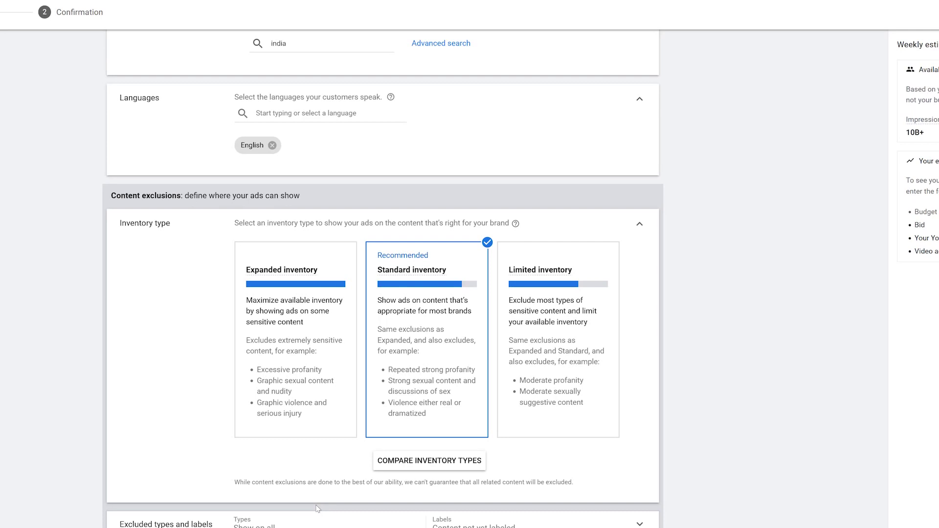
click(294, 423)
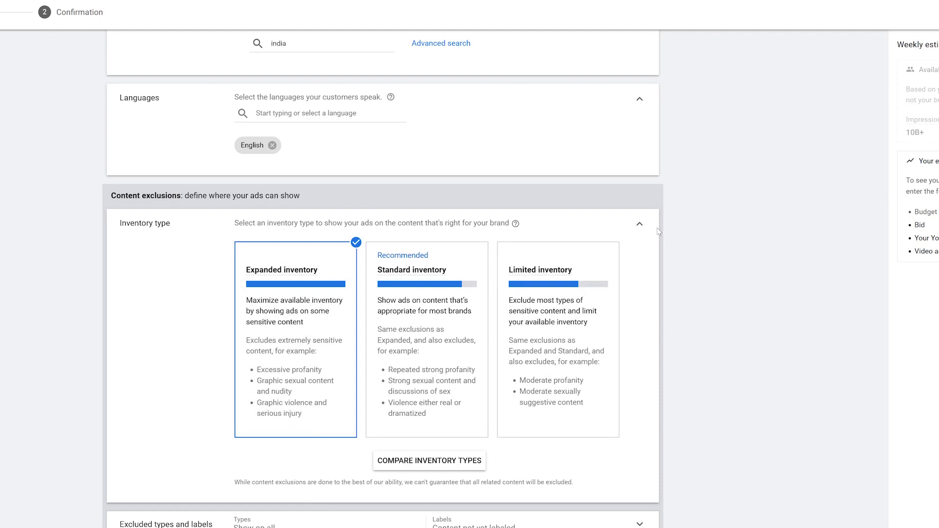
click(639, 226)
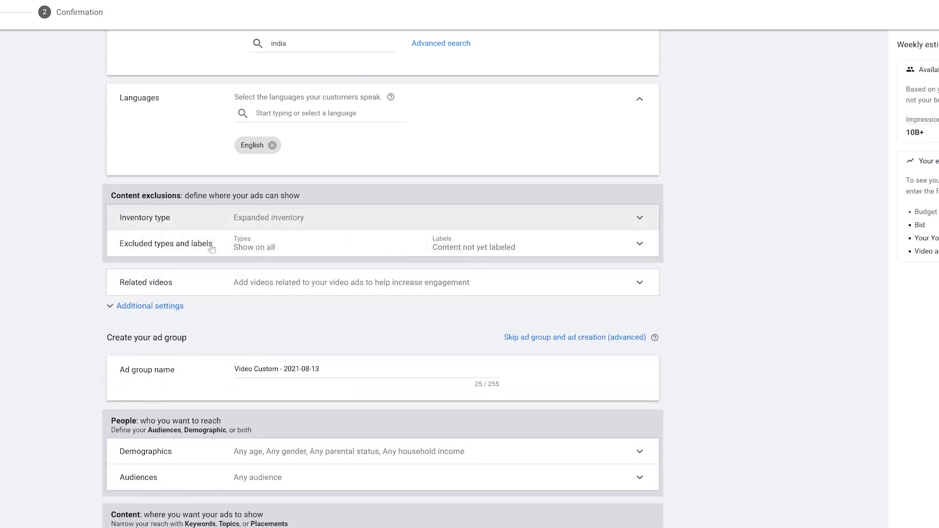
Tick Live streaming videos and Embedded YouTube videos under Excluded types and labels
click(353, 258)
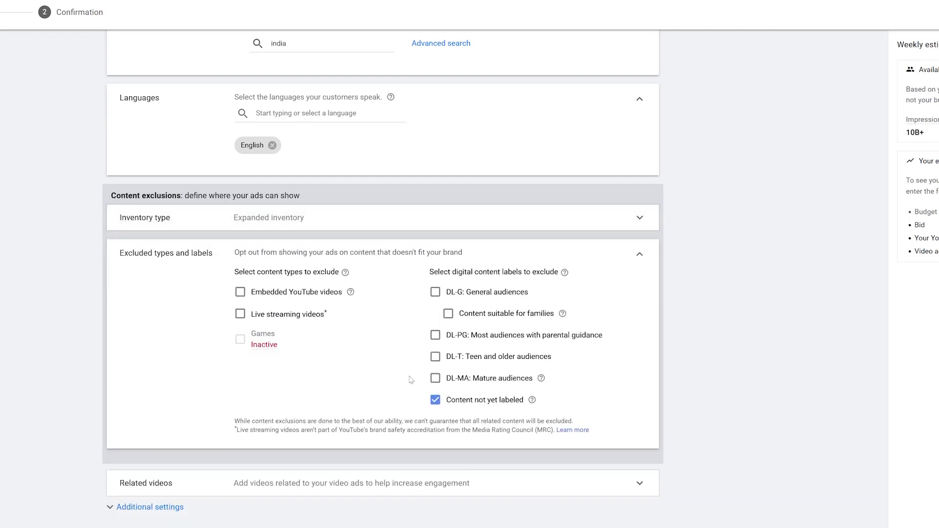
click(240, 314)
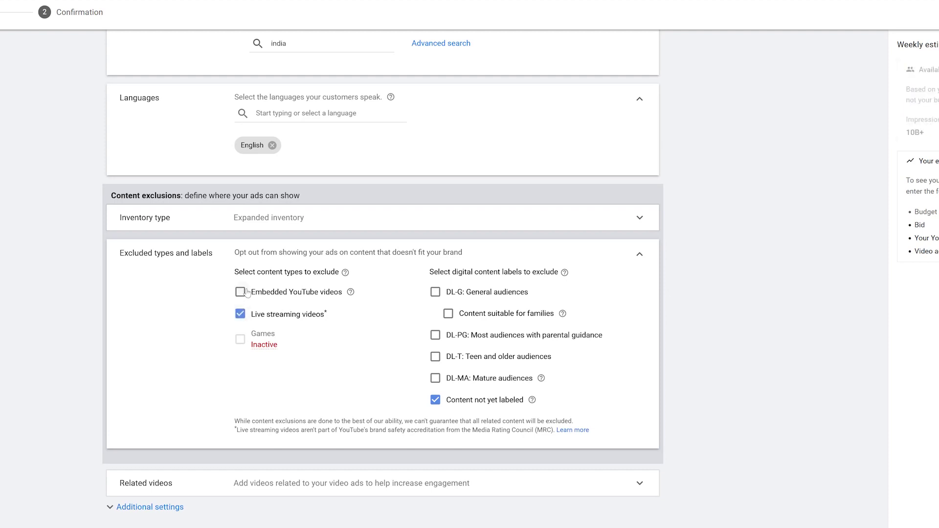
click(246, 293)
click(641, 257)
click(607, 281)
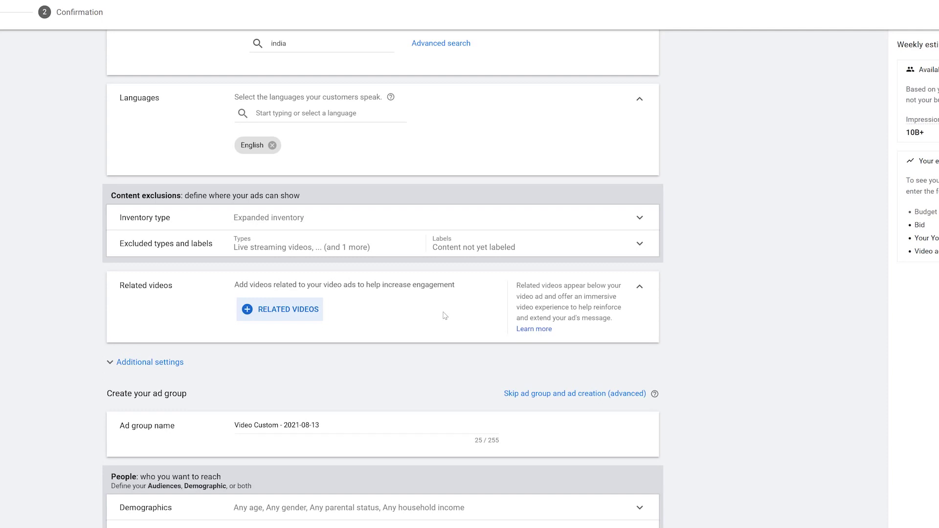
click(298, 311)
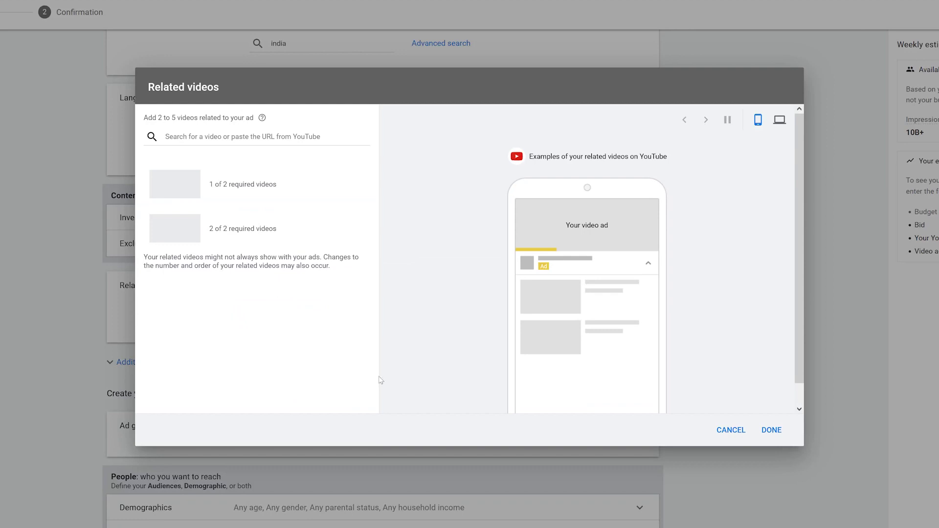
click(729, 438)
scroll(700, 402, down, 3)
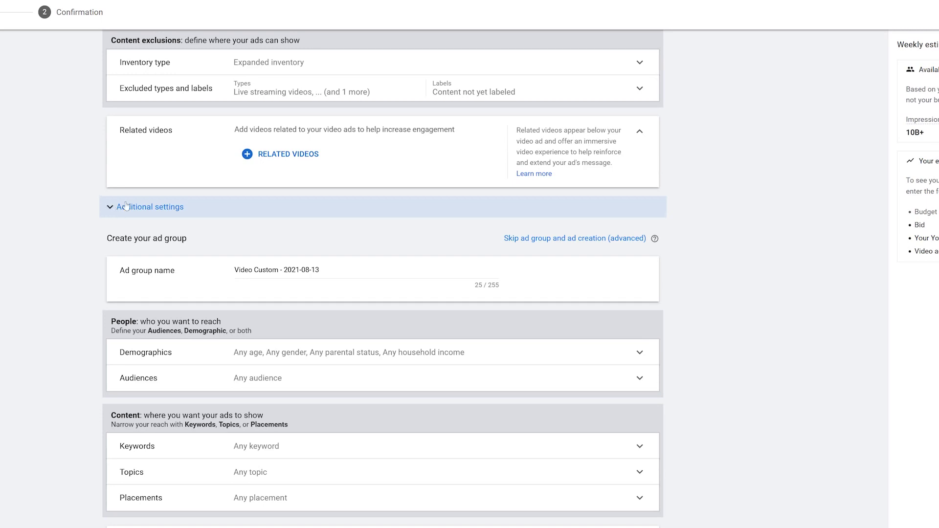
Expand Additional settings and the Frequency capping row, which shows no caps set
click(133, 212)
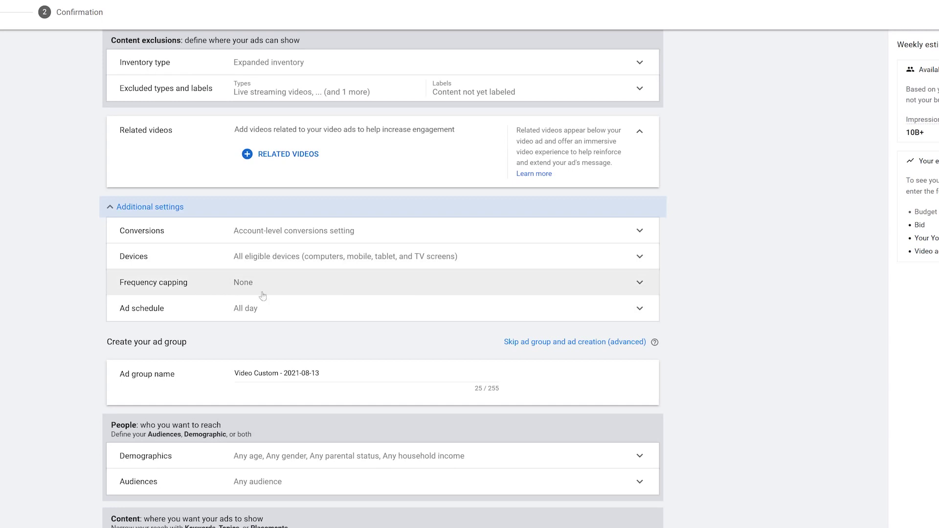
click(279, 292)
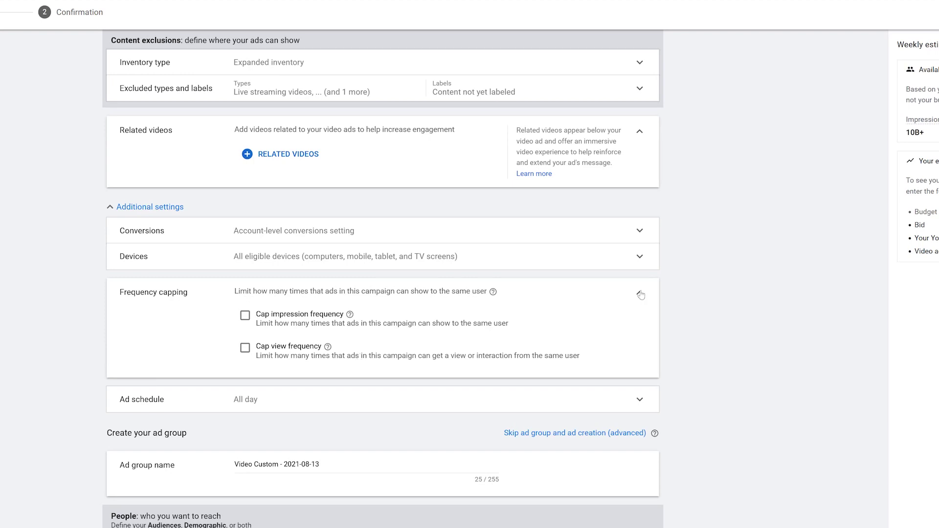
scroll(402, 331, down, 2)
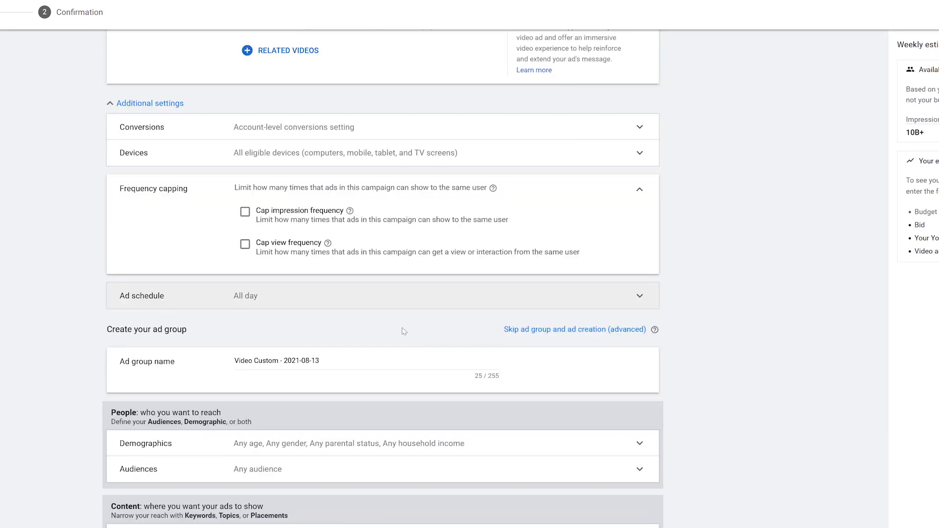
Add ad schedule rows for Monday, Friday and Friday
click(373, 302)
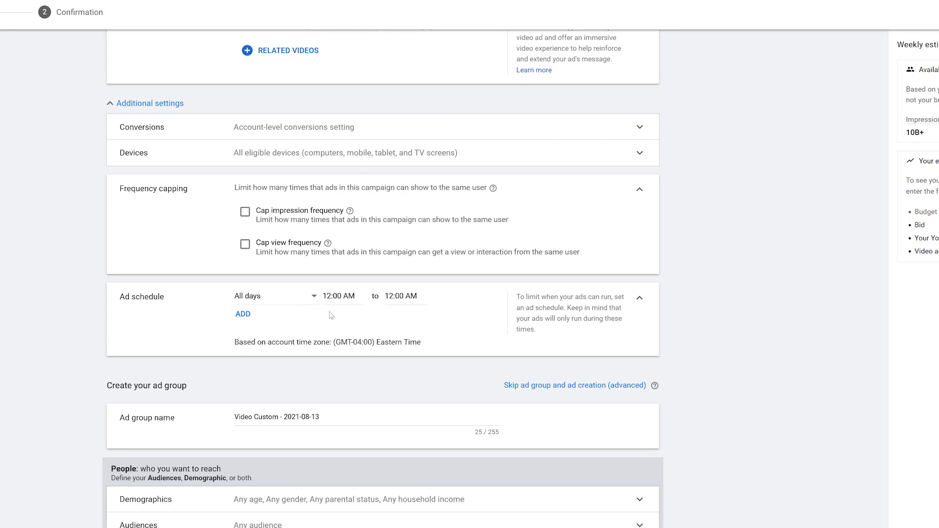
click(303, 296)
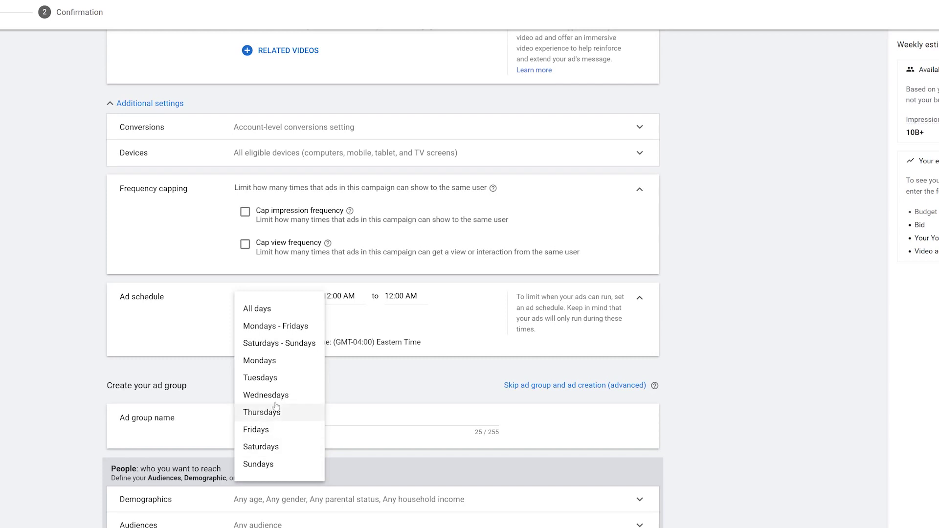
click(277, 363)
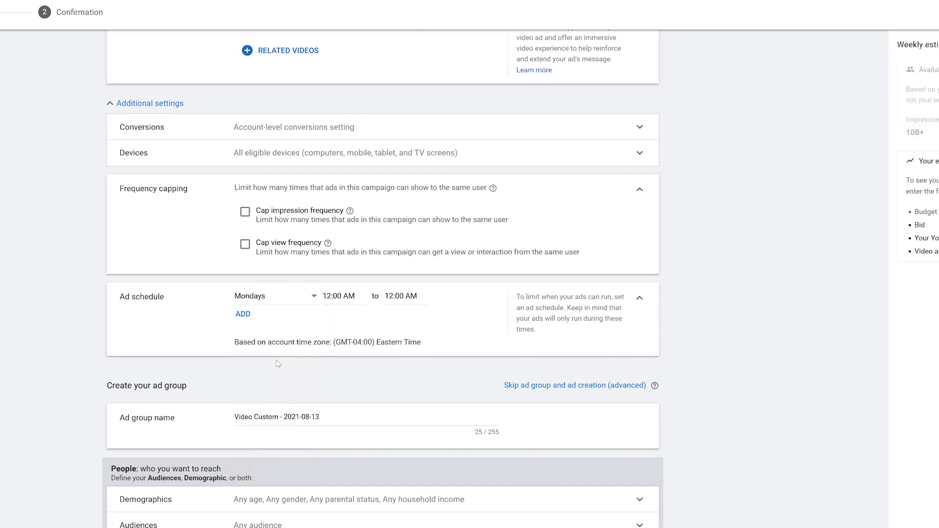
click(243, 314)
click(286, 314)
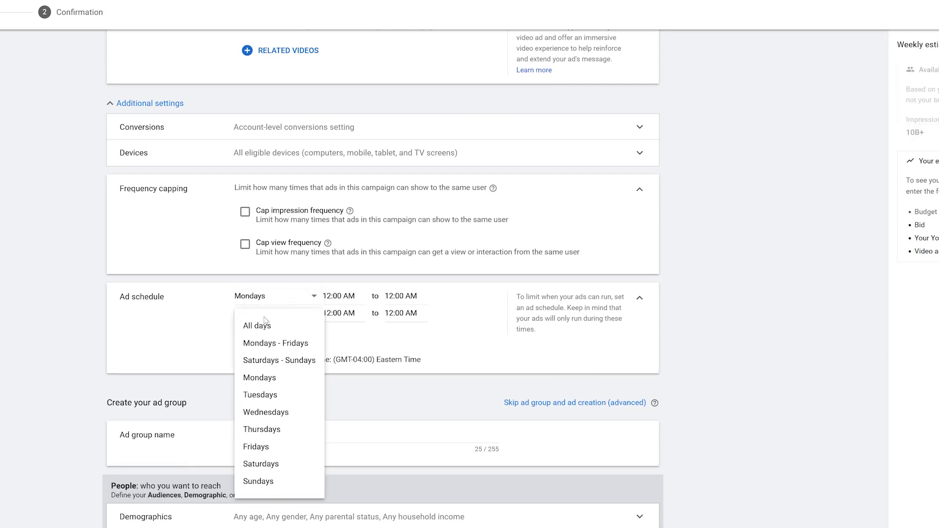
click(275, 451)
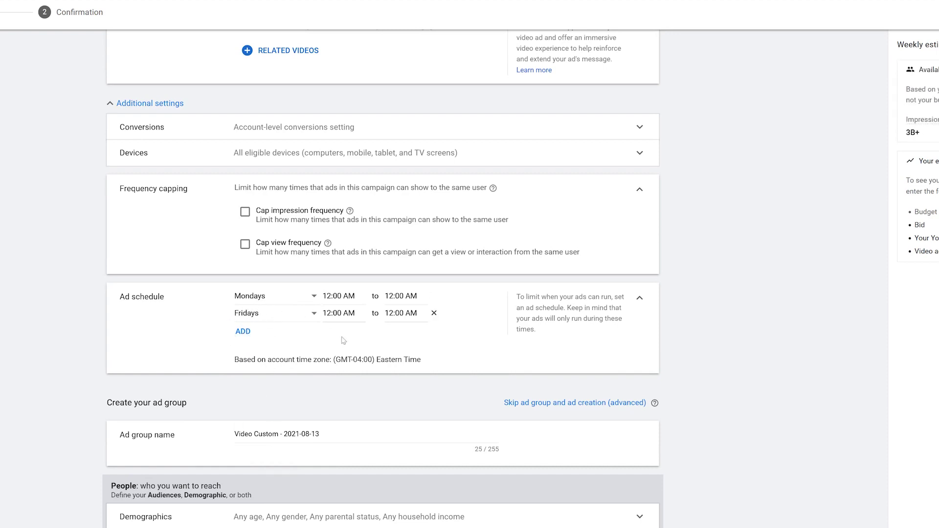
click(248, 336)
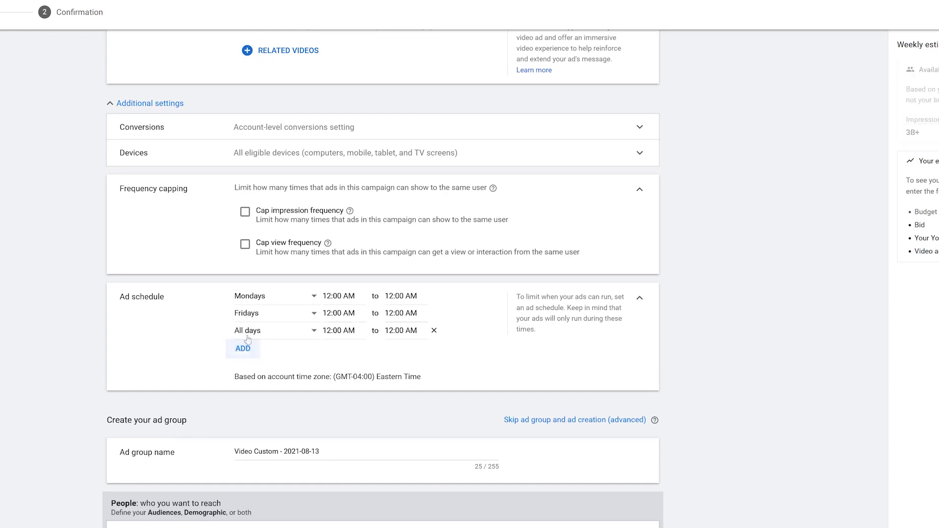
click(266, 336)
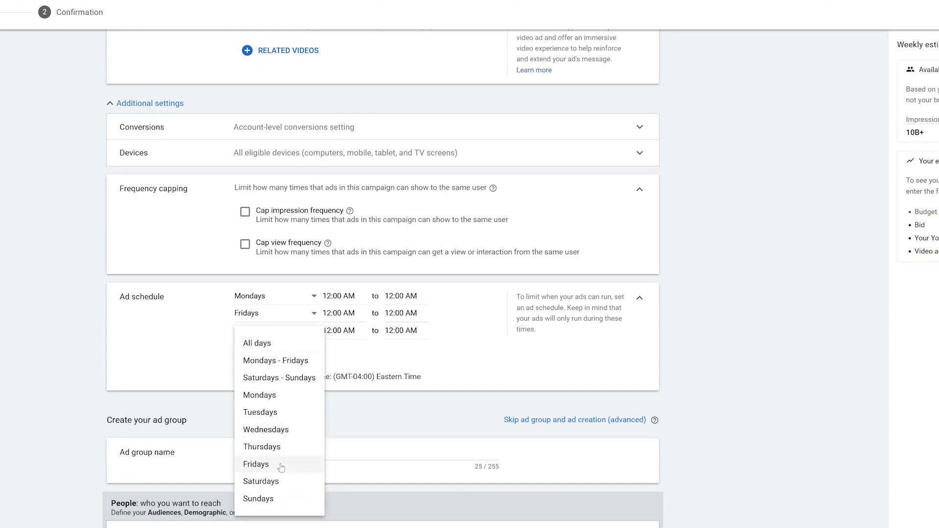
click(281, 466)
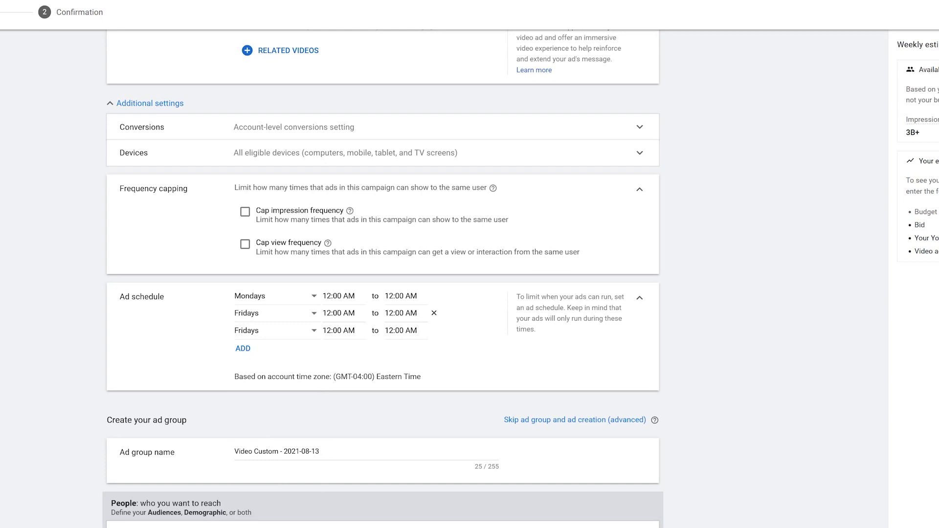
Set the second row to end 12:45 AM and the third to run 6:15–11:15 AM
click(401, 313)
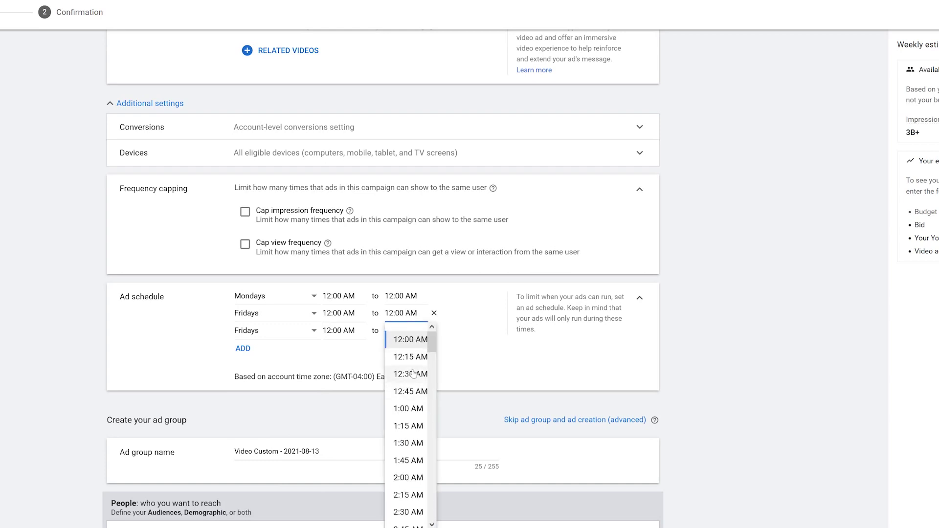
scroll(413, 374, down, 2)
click(408, 343)
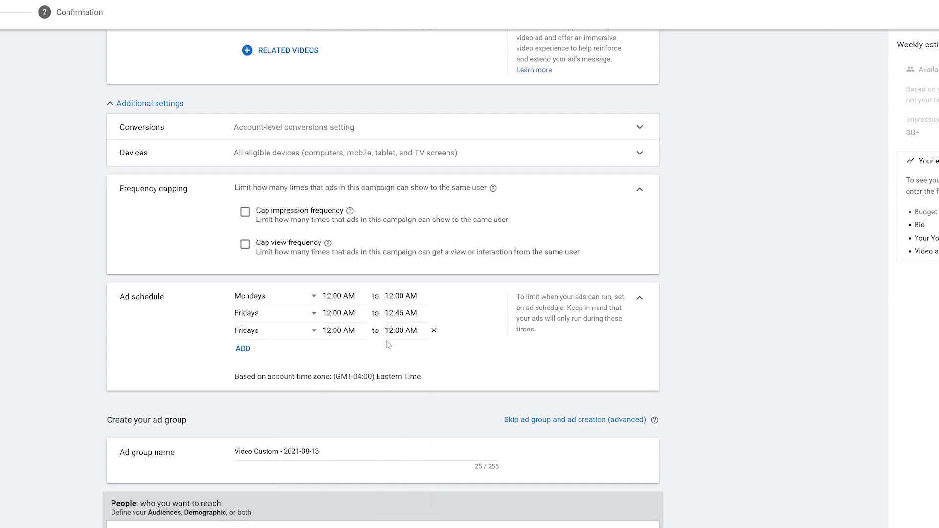
click(343, 332)
scroll(355, 274, down, 5)
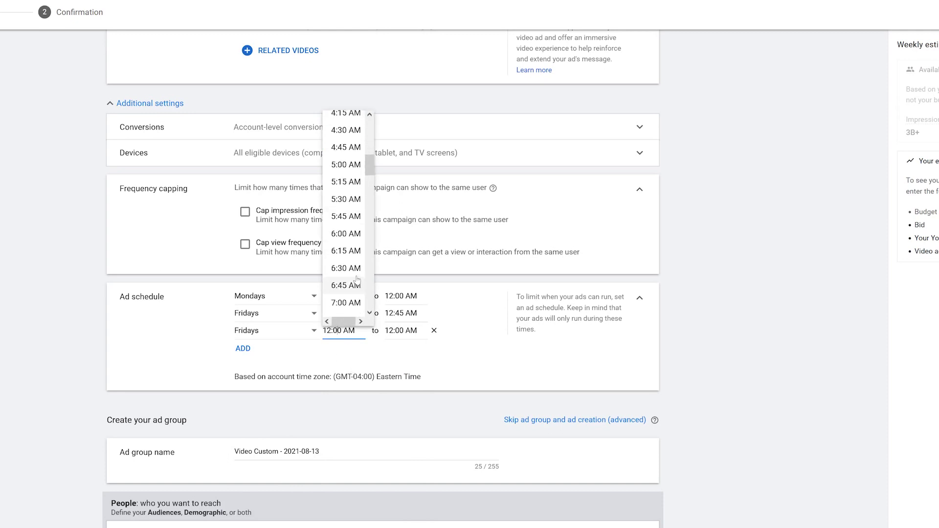
click(349, 251)
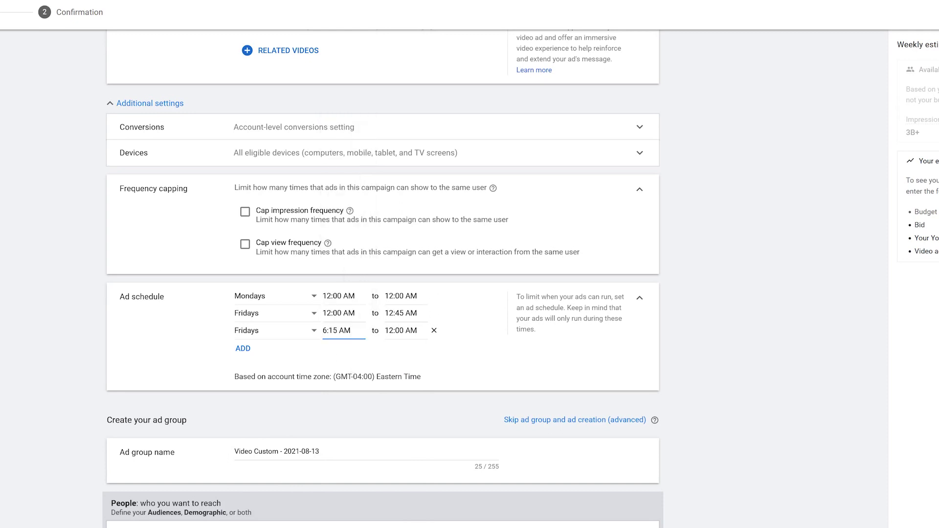
click(402, 331)
scroll(409, 220, down, 10)
click(405, 289)
Remove the extra schedule rows and reset the remaining row to All days
click(434, 332)
click(434, 314)
click(270, 297)
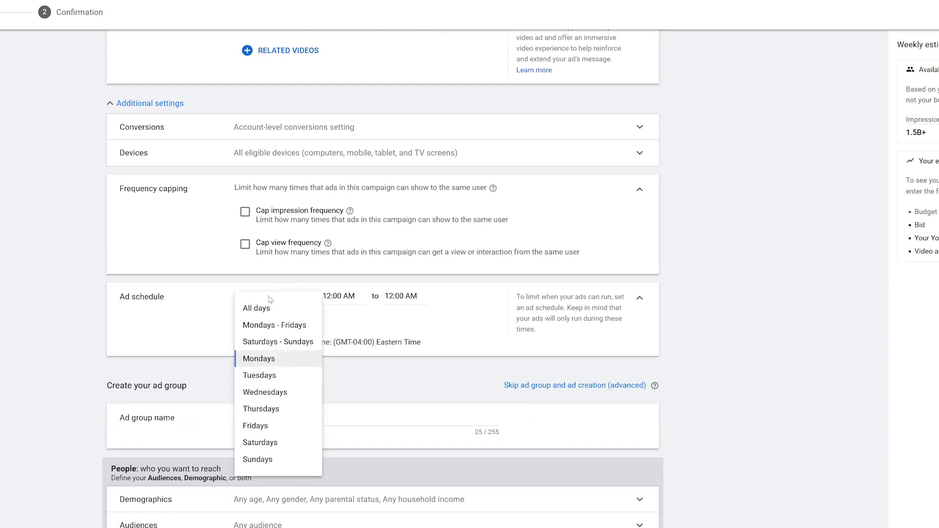
click(256, 308)
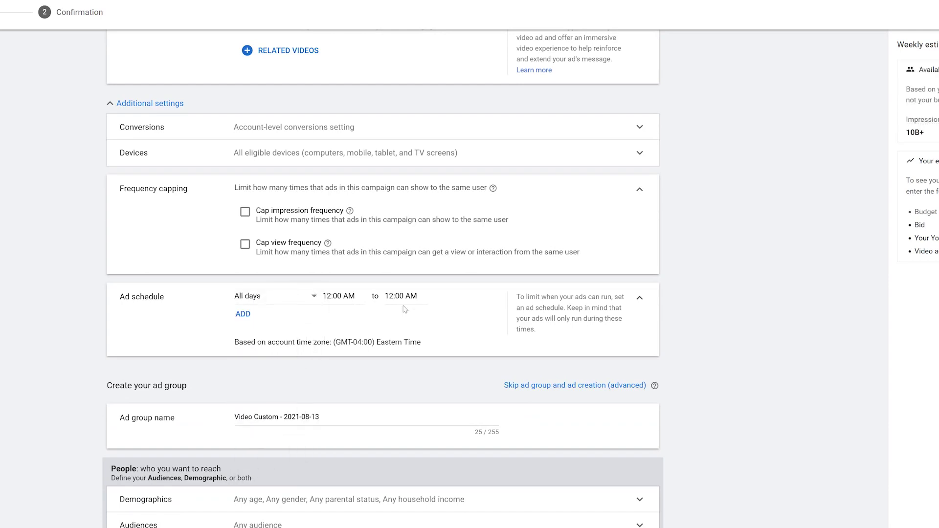
Collapse the Additional settings section
click(175, 114)
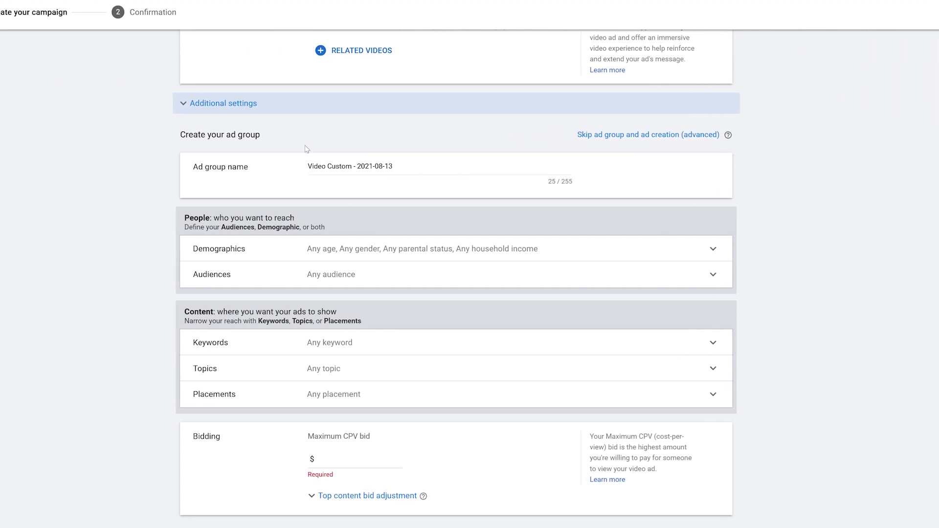
Replace the ad group name with 'Enable custom thumbnails keywords'
drag(392, 167, 293, 173)
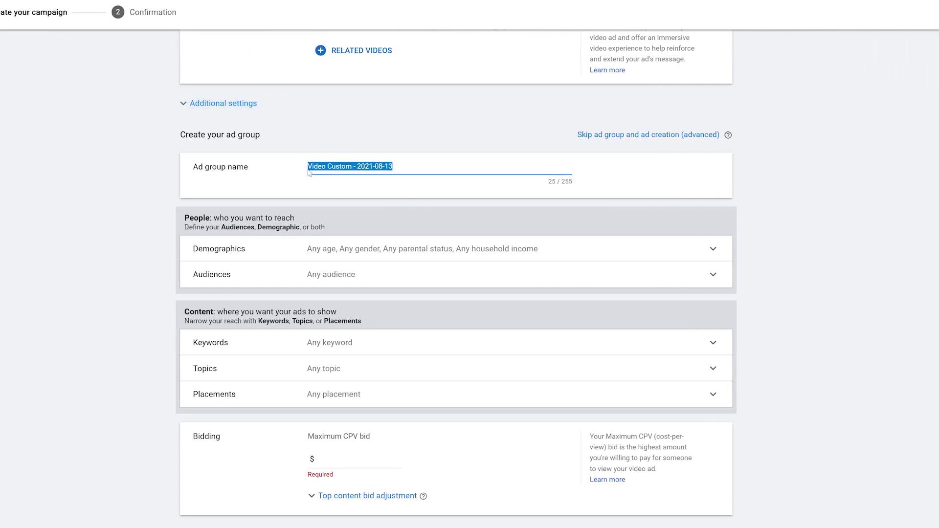
text(Enable custom thumbnails)
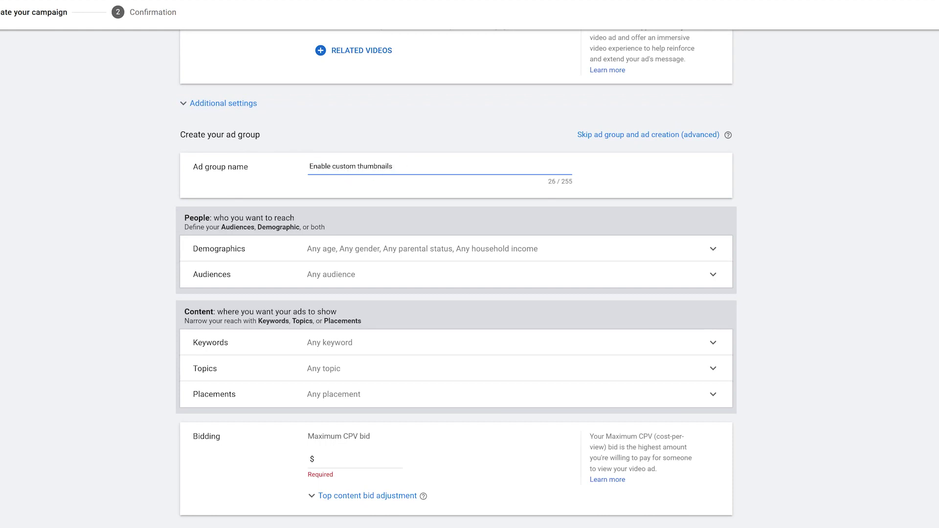
text(keywords)
click(160, 199)
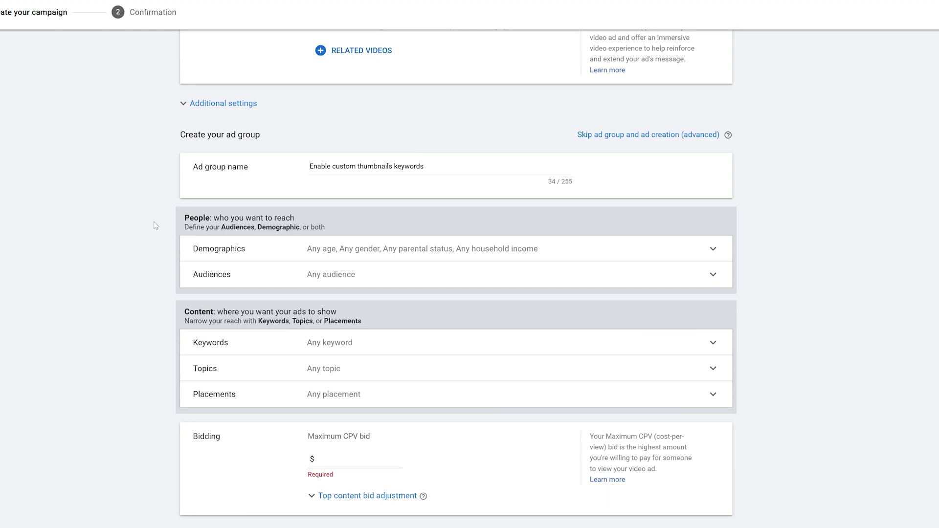
Untick Unknown, 65+, 55–64 and 45–54 ages, leaving only 18–24, 25–34 and 35–44 targeted
click(228, 254)
scroll(289, 293, down, 3)
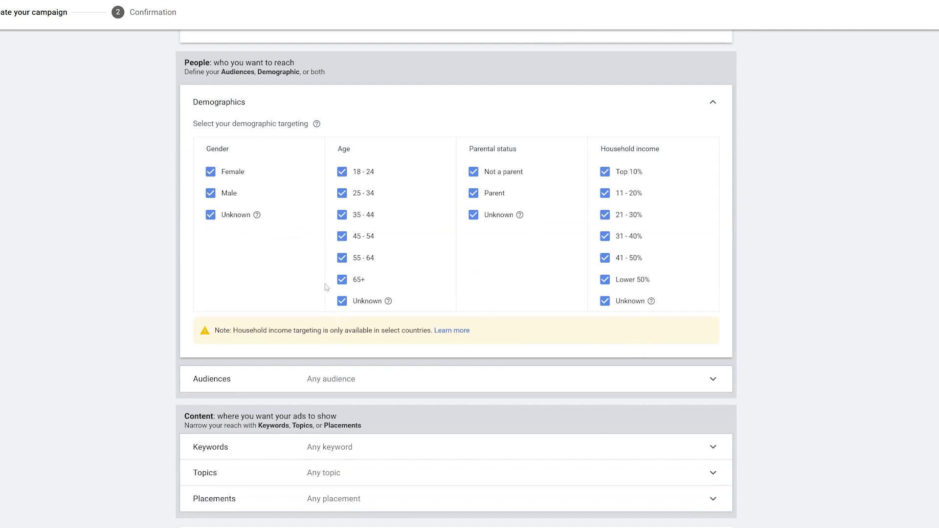
click(342, 301)
click(341, 280)
click(342, 258)
click(341, 236)
click(663, 106)
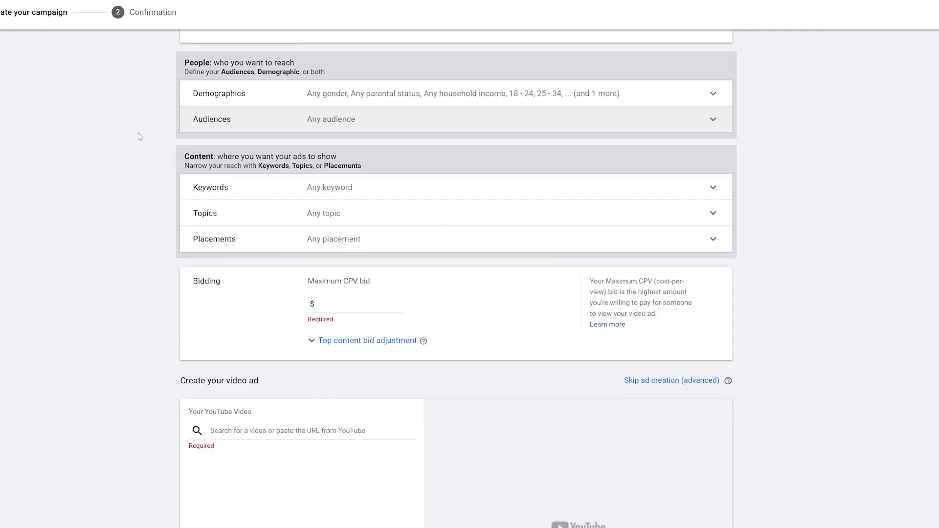
click(255, 124)
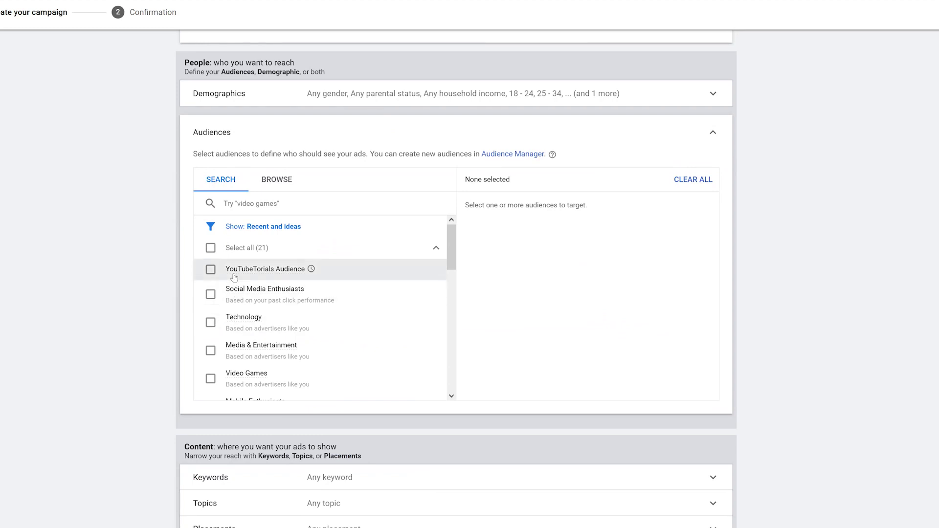
mouse_move(238, 274)
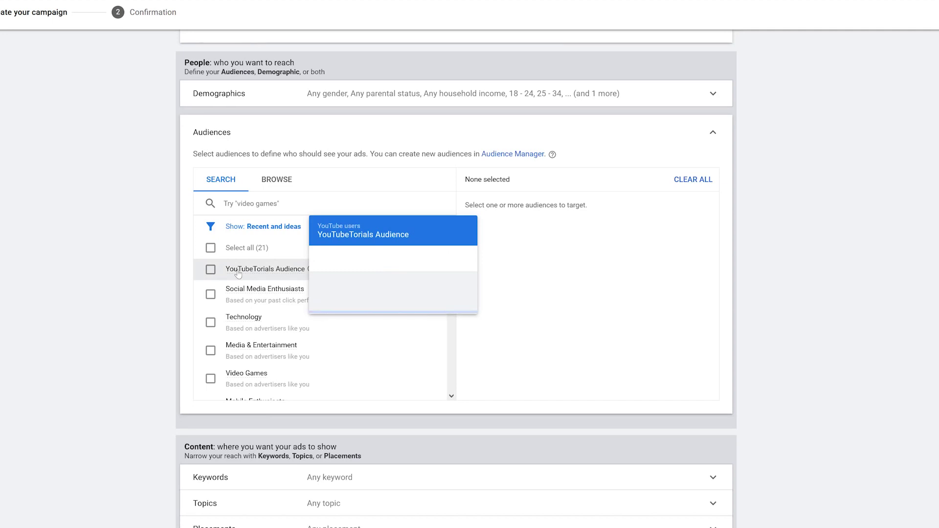
scroll(259, 352, down, 3)
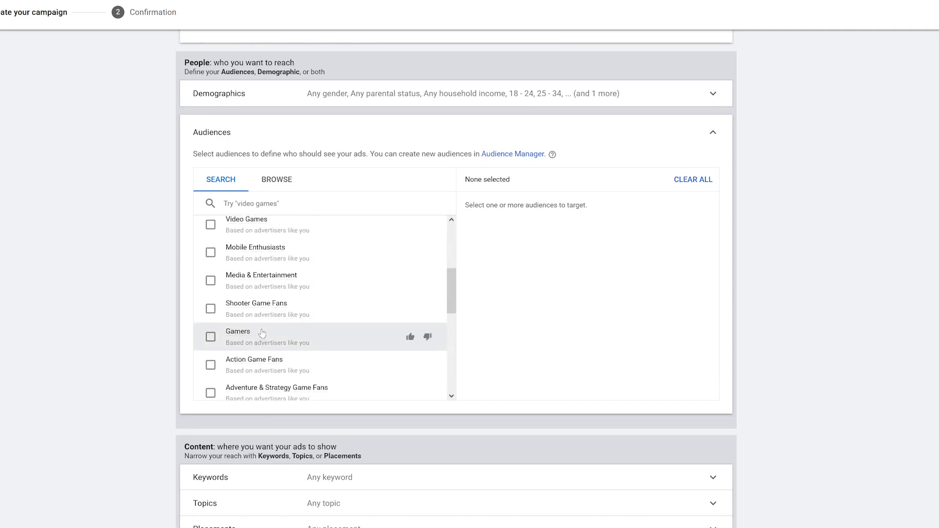
scroll(260, 328, down, 3)
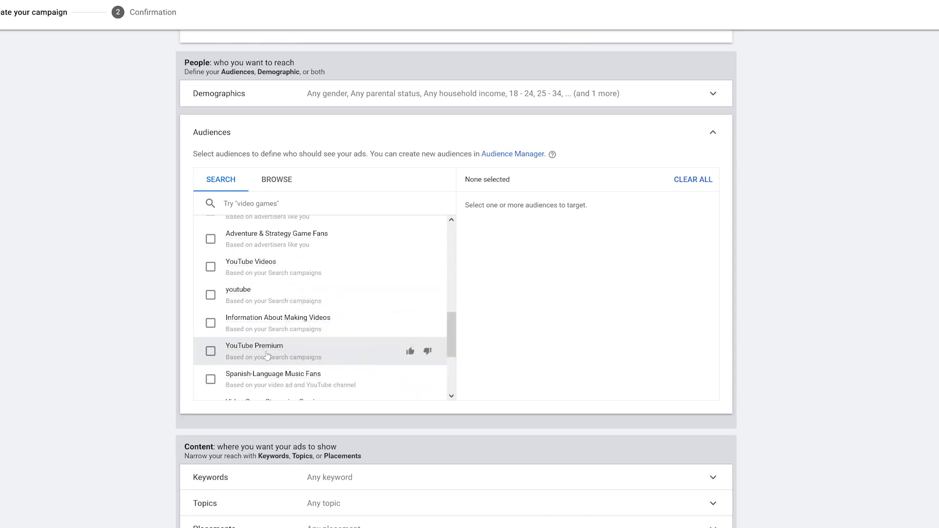
scroll(268, 356, down, 2)
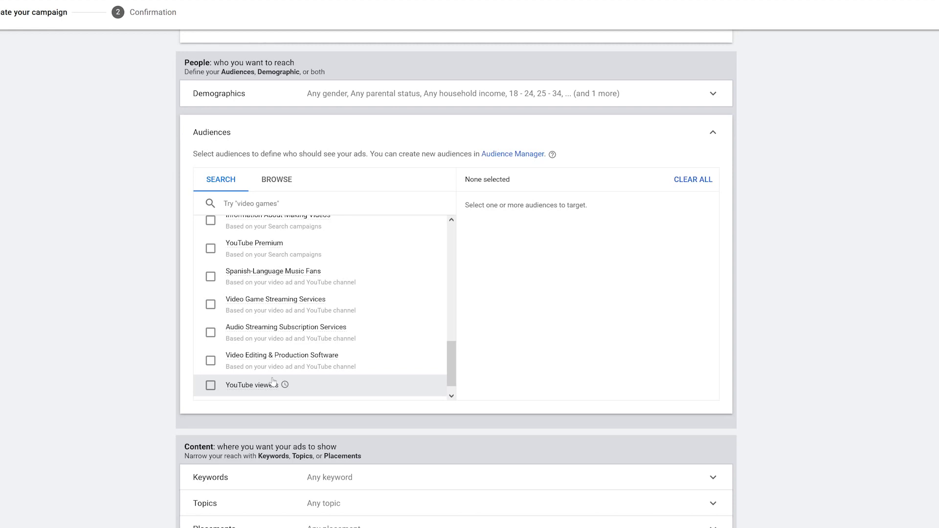
scroll(271, 381, up, 5)
scroll(191, 143, up, 2)
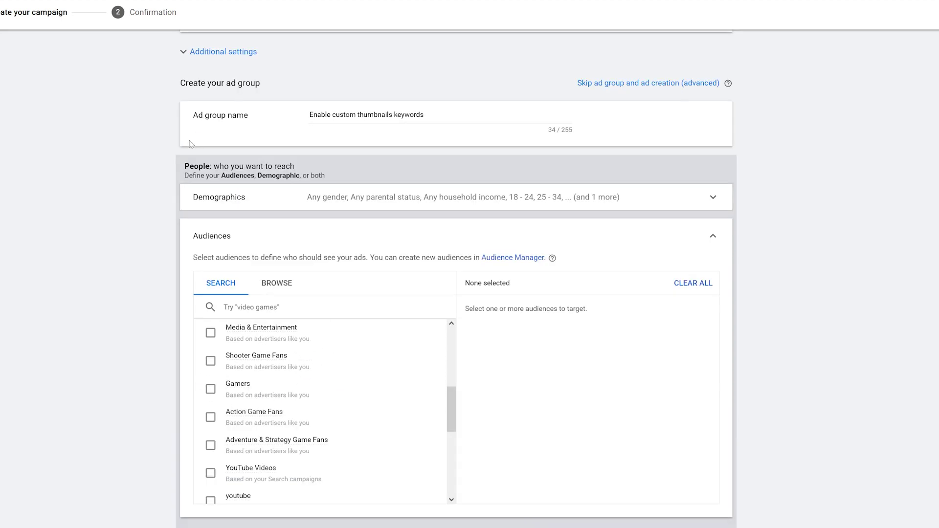
scroll(683, 363, up, 1)
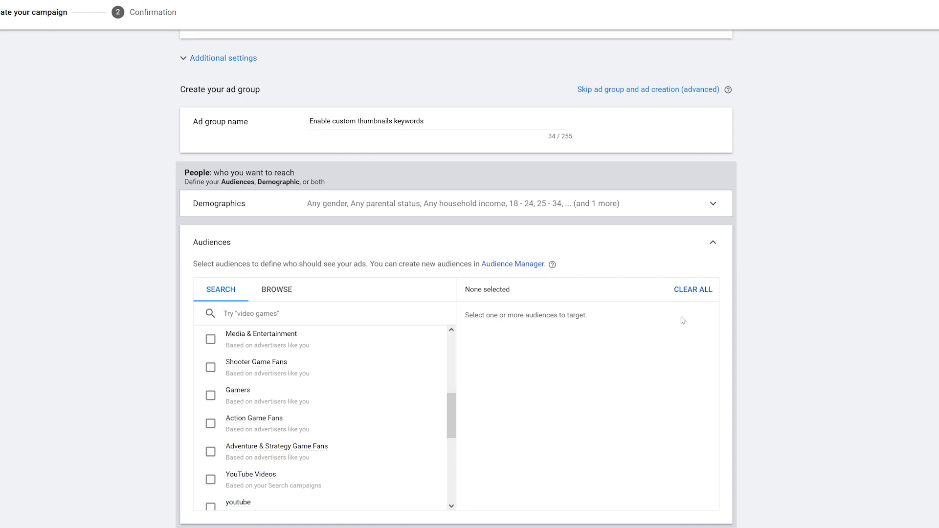
click(714, 245)
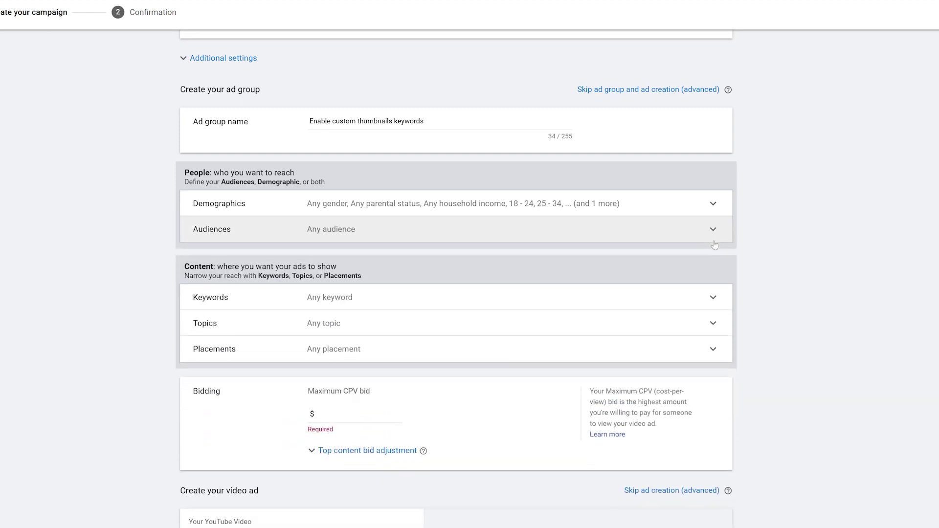
Get keyword ideas for the product 'Enable custom thumbnails'
click(237, 300)
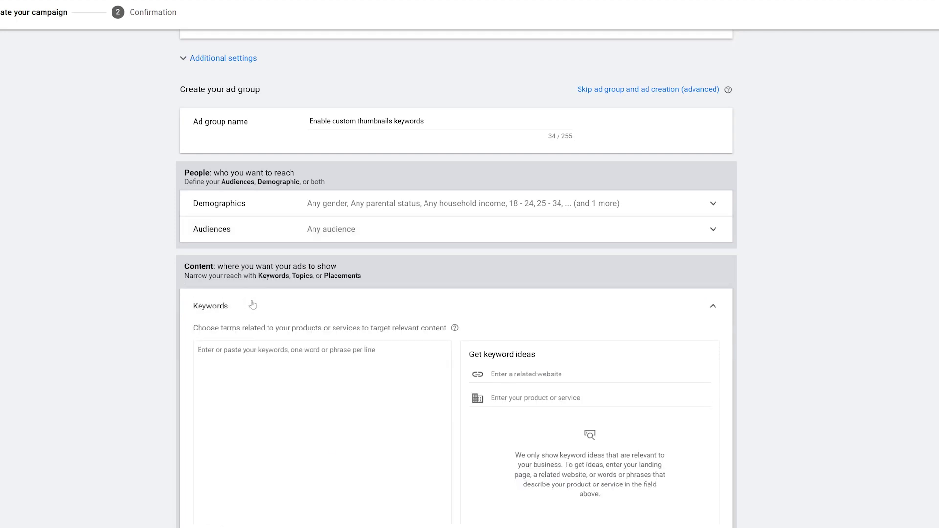
scroll(252, 296, down, 1)
scroll(254, 294, down, 1)
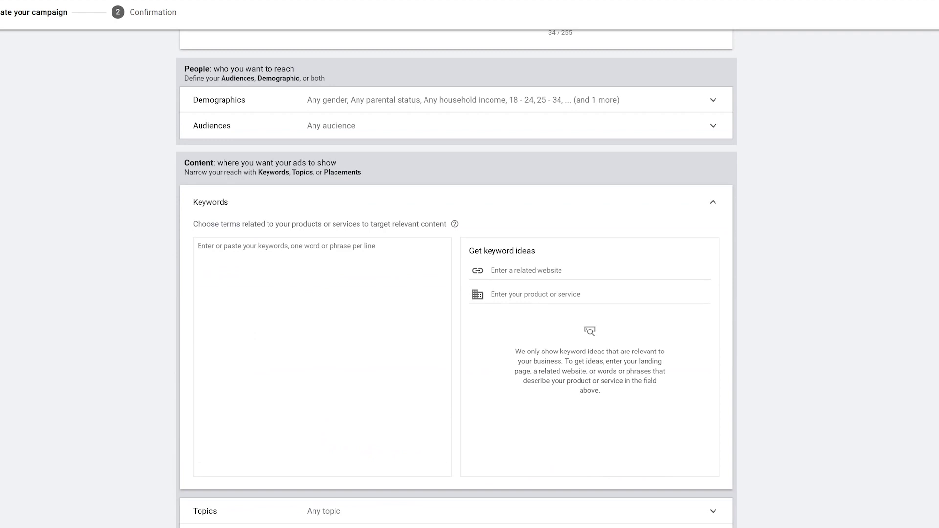
click(496, 278)
click(508, 300)
text(Enable custom thumbnails)
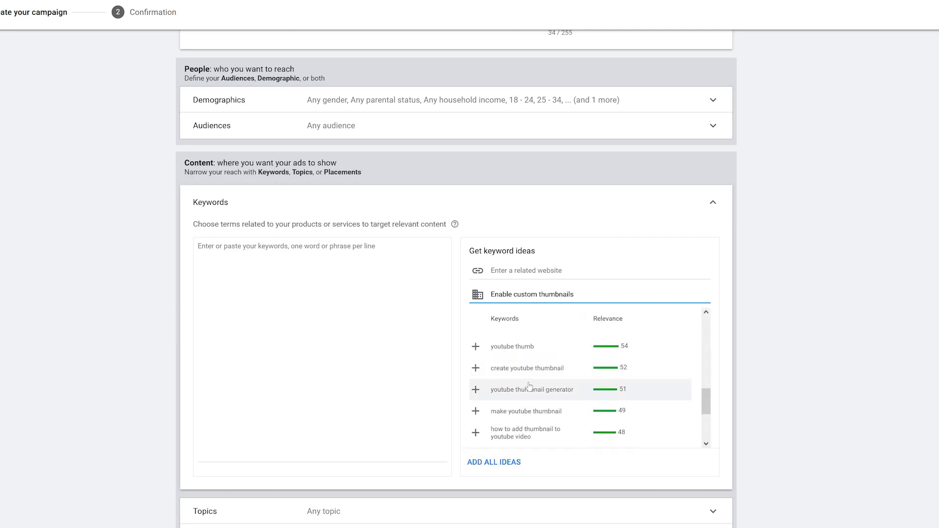
scroll(529, 387, down, 6)
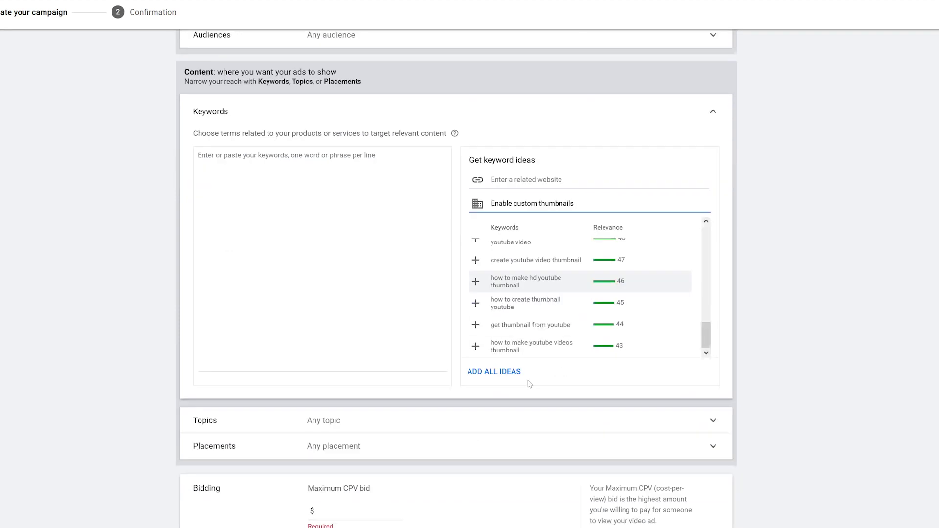
scroll(818, 340, up, 4)
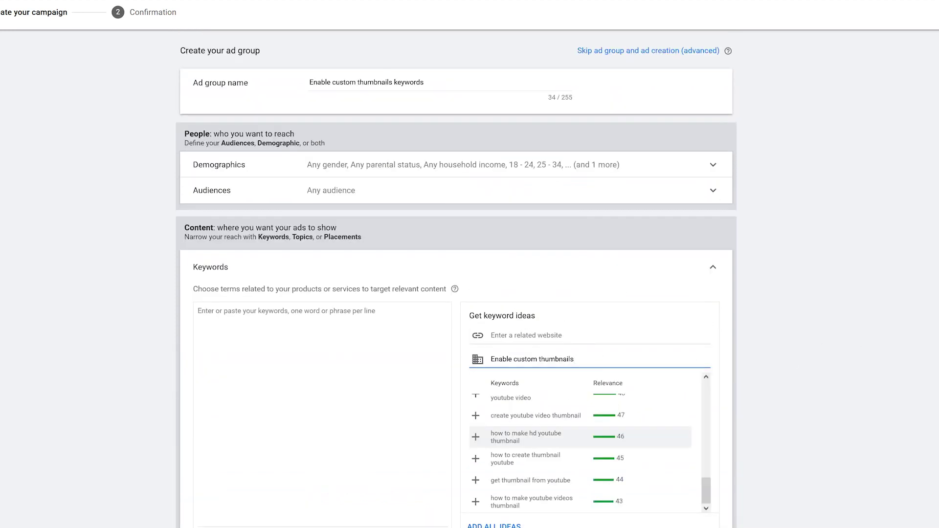
drag(574, 359, 491, 359)
key(ctrl+c)
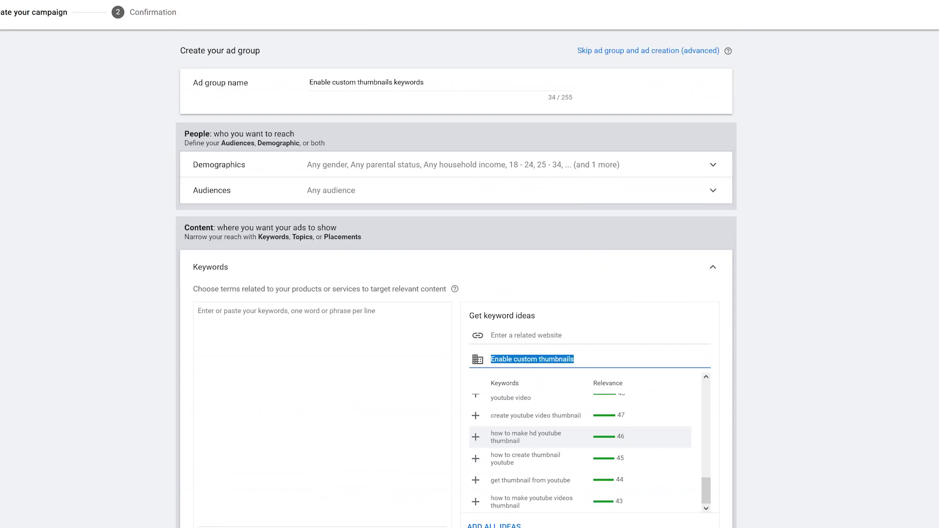
Add 'Enable custom thumbnails' plus all suggested ideas, giving a list of 26 keywords
click(198, 311)
key(ctrl+v)
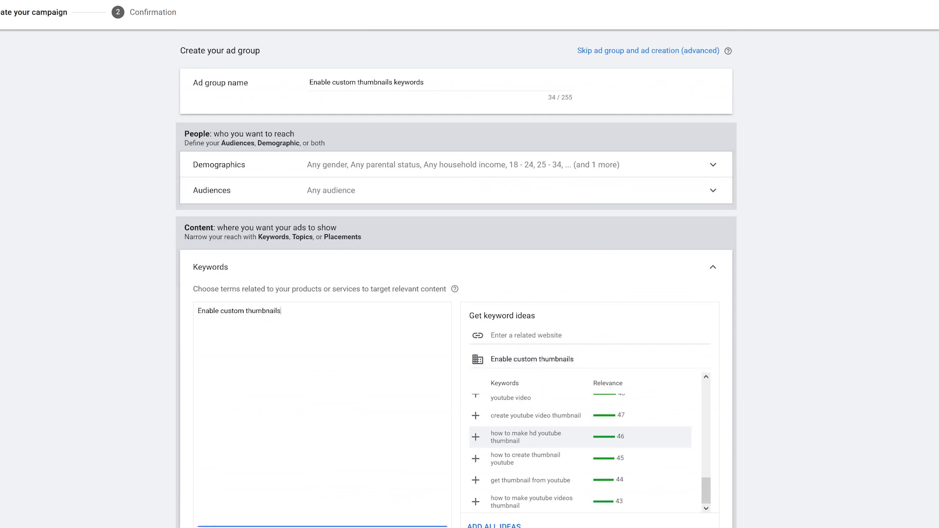
scroll(822, 383, down, 2)
scroll(491, 364, up, 10)
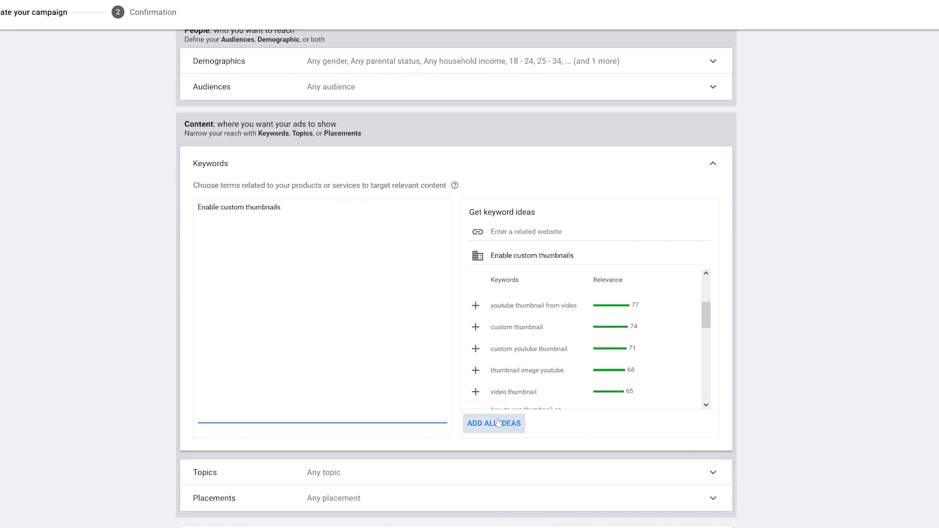
scroll(503, 390, up, 5)
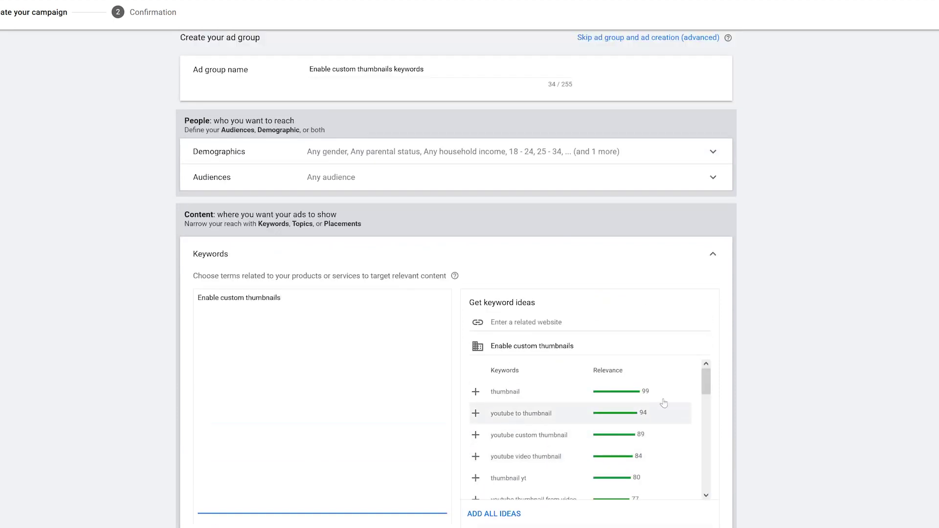
scroll(664, 402, down, 1)
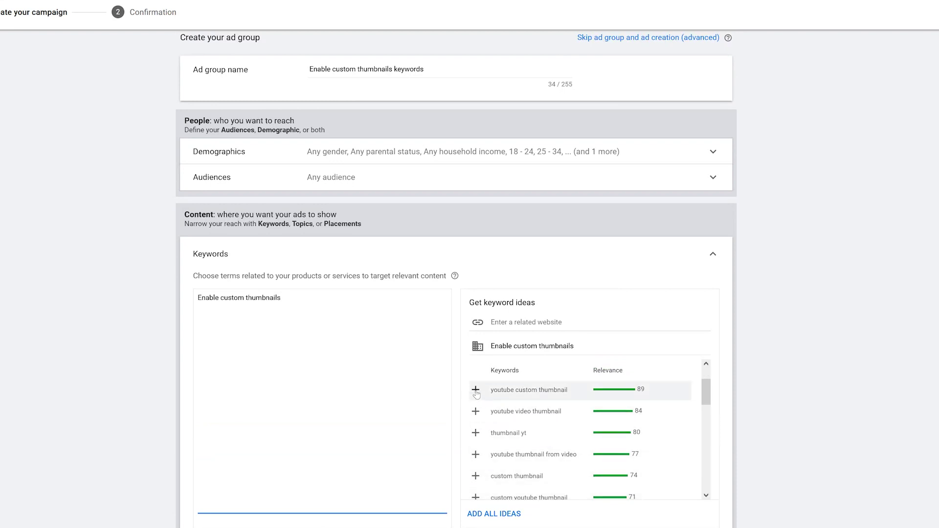
click(495, 514)
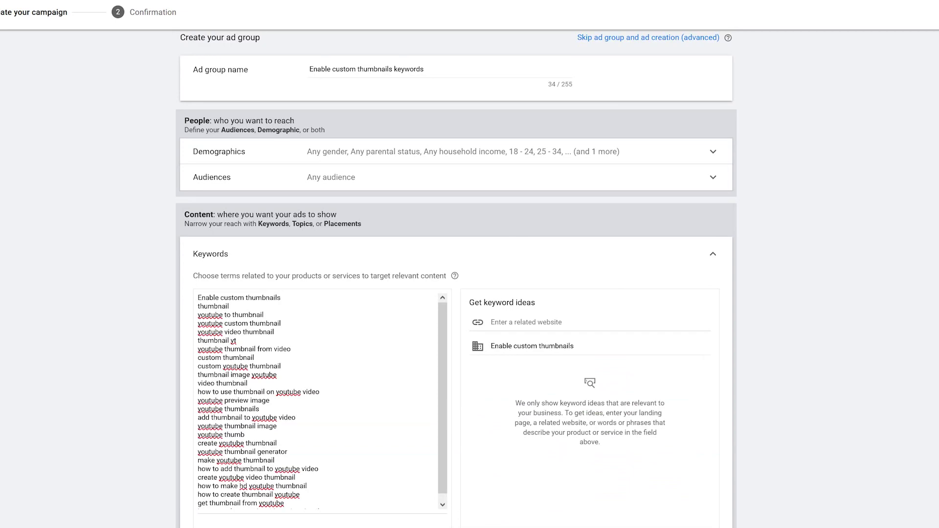
scroll(318, 343, down, 4)
scroll(318, 343, up, 2)
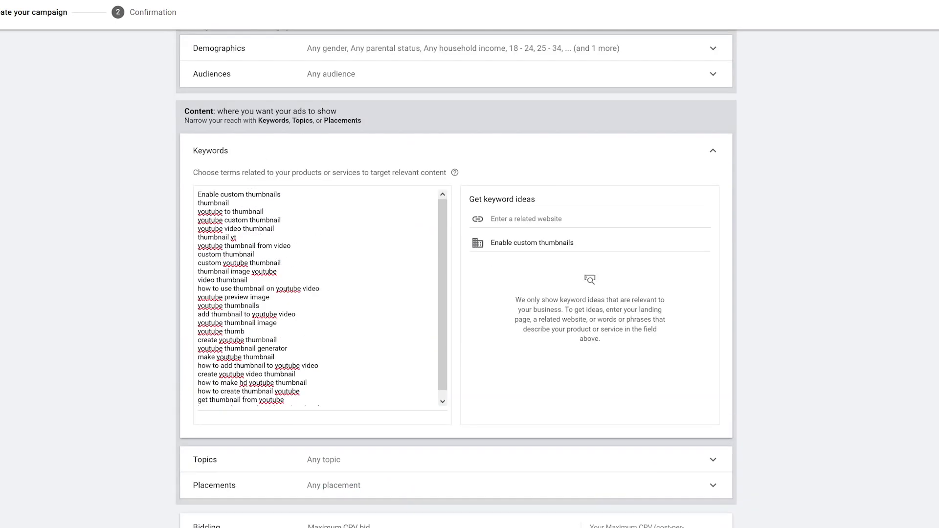
scroll(335, 355, down, 5)
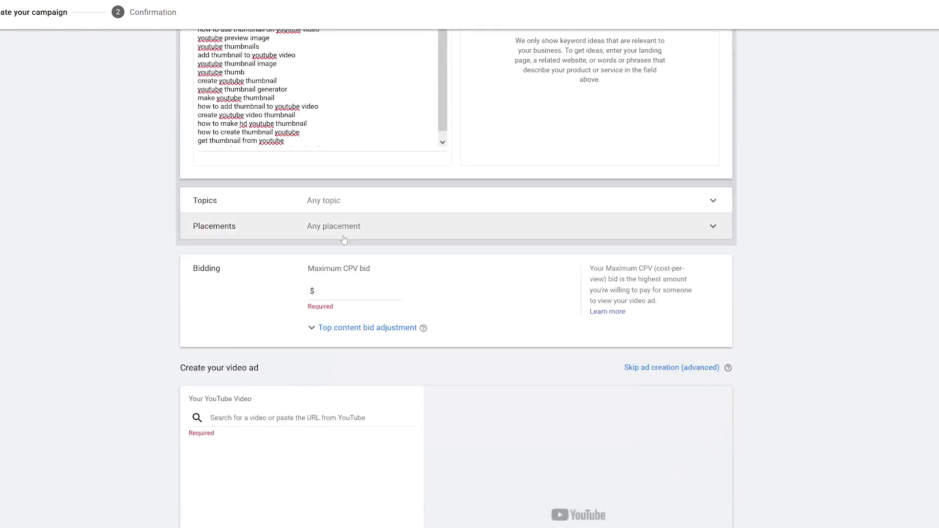
scroll(341, 238, up, 3)
scroll(509, 366, up, 5)
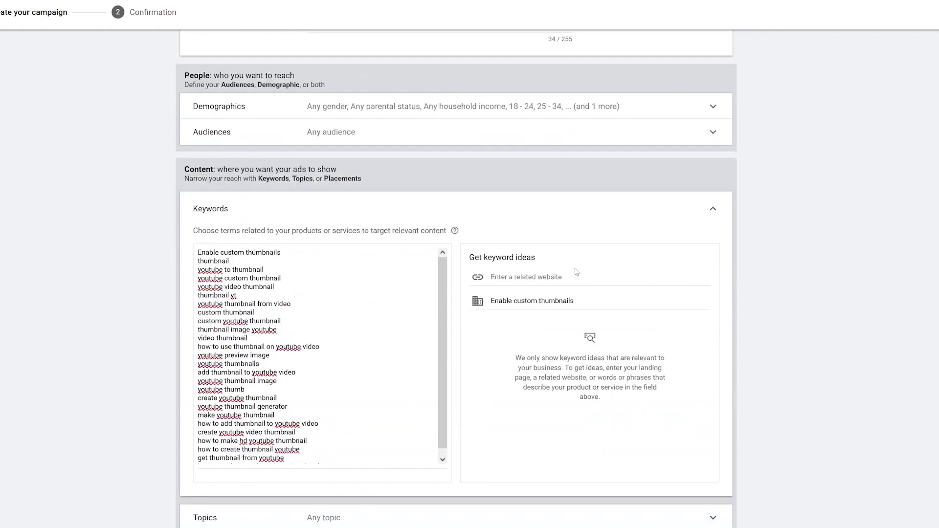
click(692, 210)
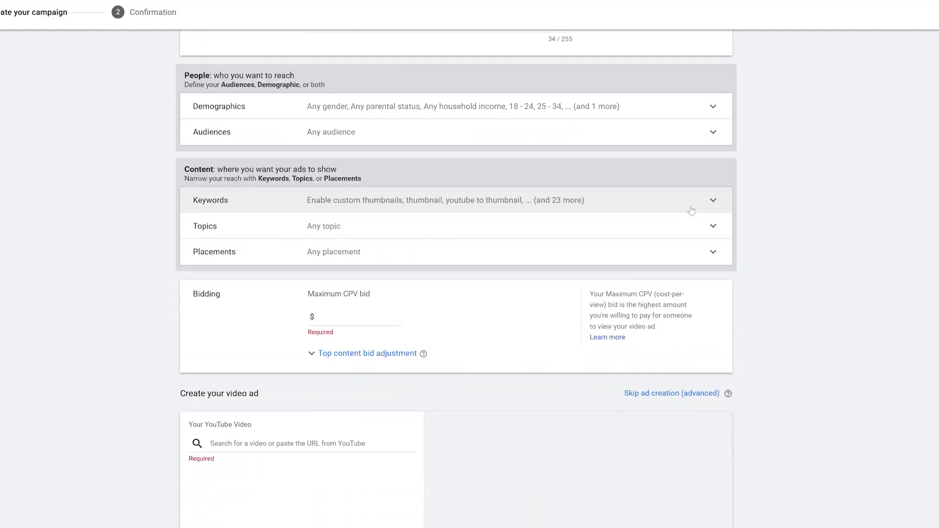
click(615, 230)
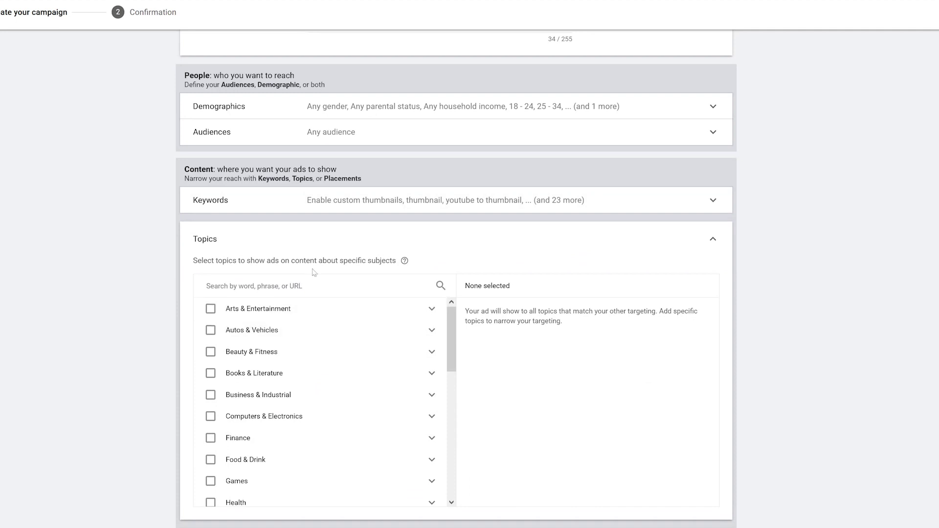
click(316, 238)
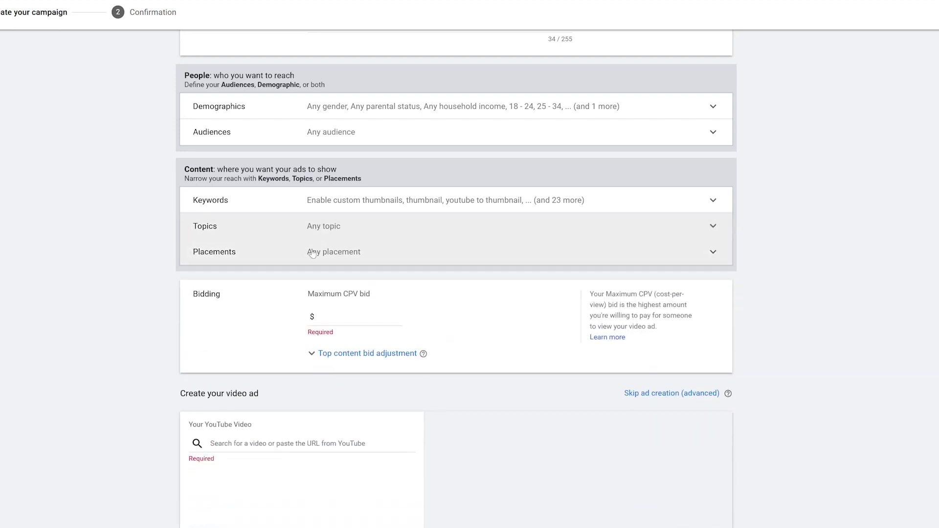
click(328, 260)
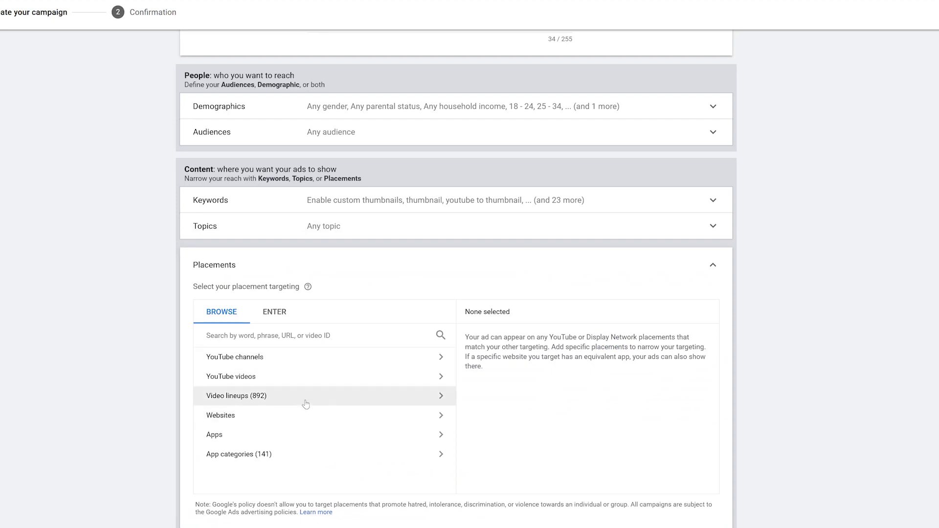
click(713, 266)
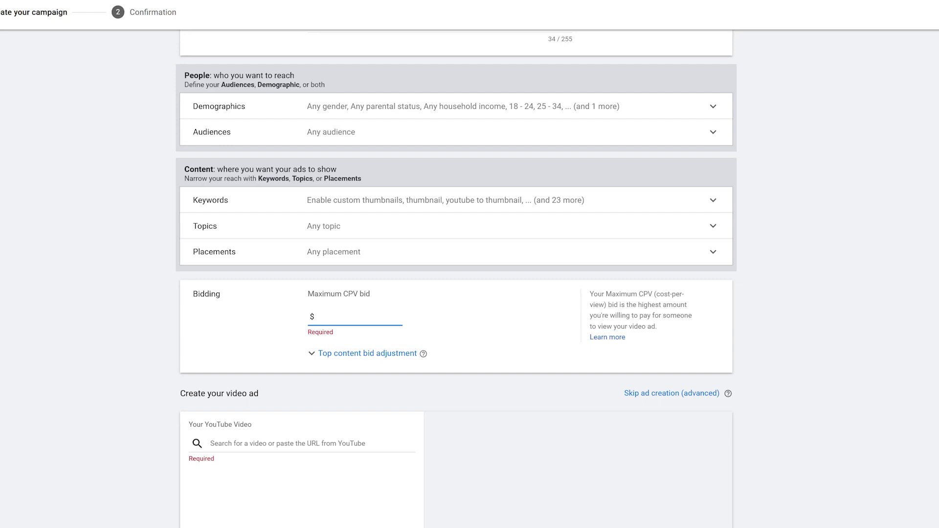
Set the ad group's maximum CPV bid to $0.04
text(0.00)
key(BackSpace)
text(4)
Expand the top content bid adjustment and collapse it without entering a percentage
click(371, 356)
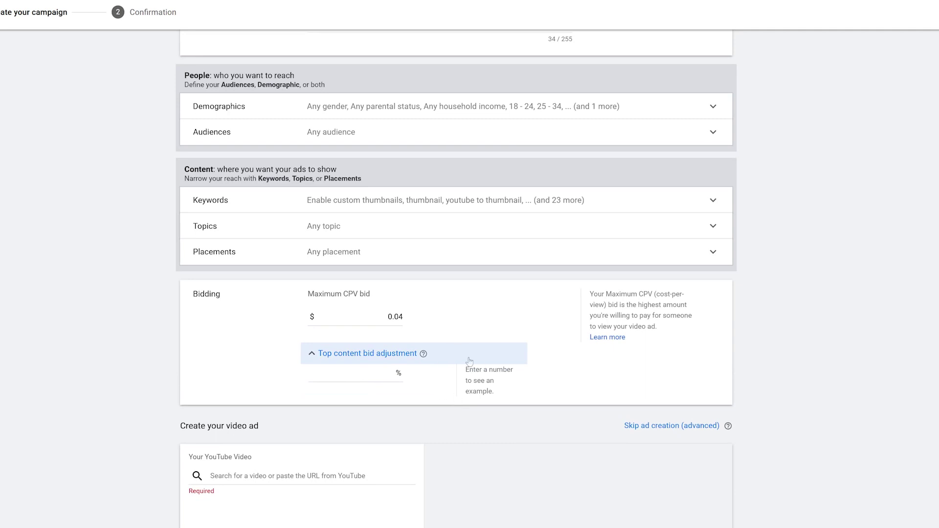
click(369, 372)
click(382, 357)
scroll(513, 391, down, 2)
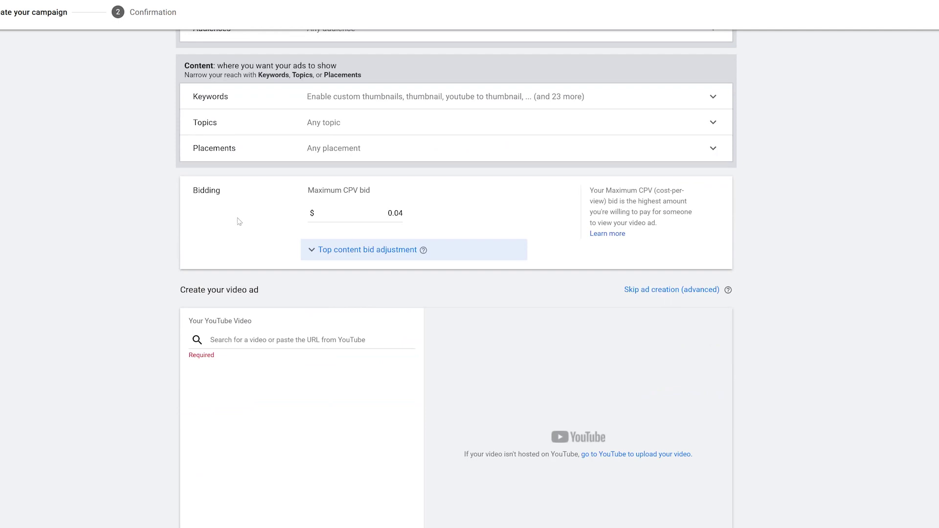
scroll(239, 221, down, 3)
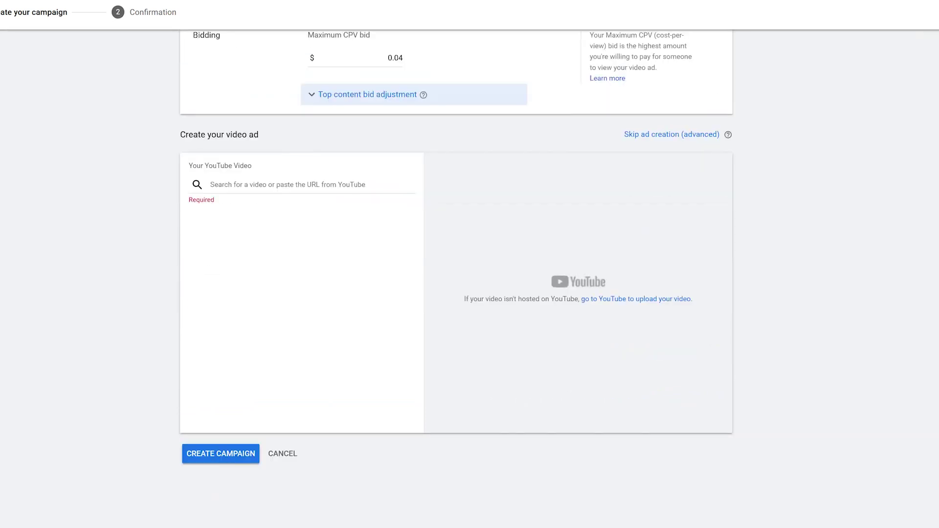
Paste the link to the 'How to Enable custom thumbnails on Y…' YouTube video to select it
click(274, 185)
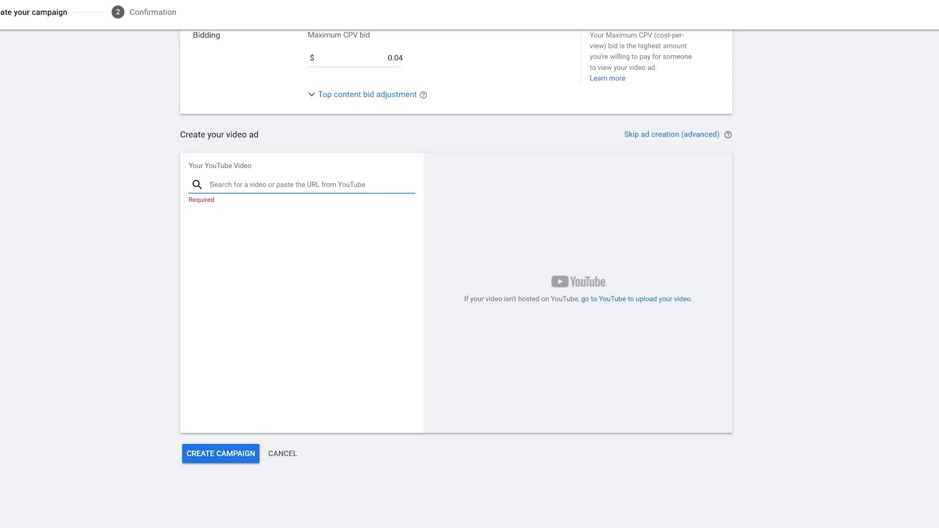
key(ctrl+v)
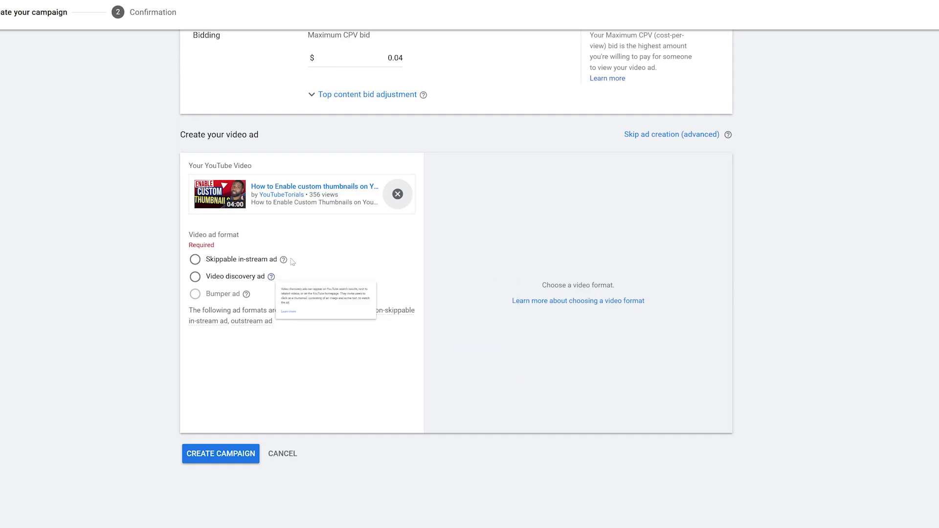
mouse_move(285, 257)
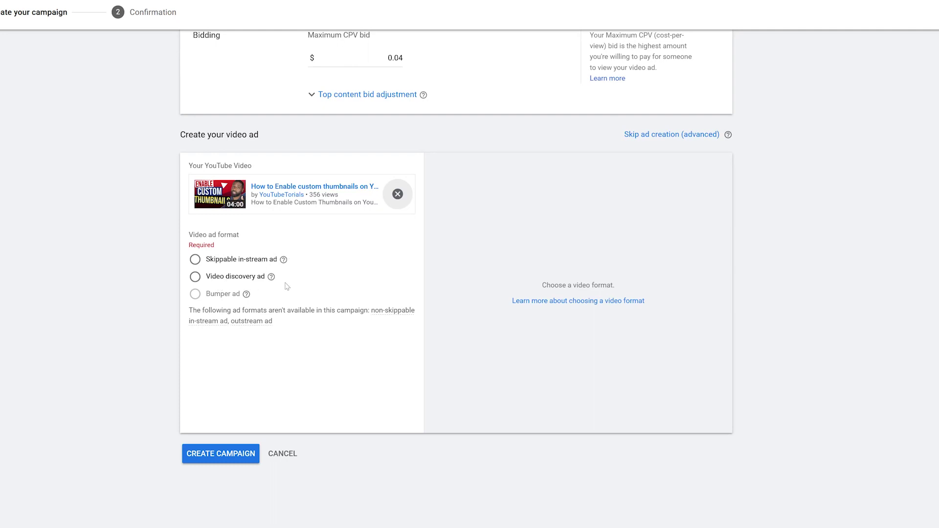
Choose Video discovery ad with headline 'How to Enable Custom Thumbnails on YouTube' and two descriptions
click(255, 277)
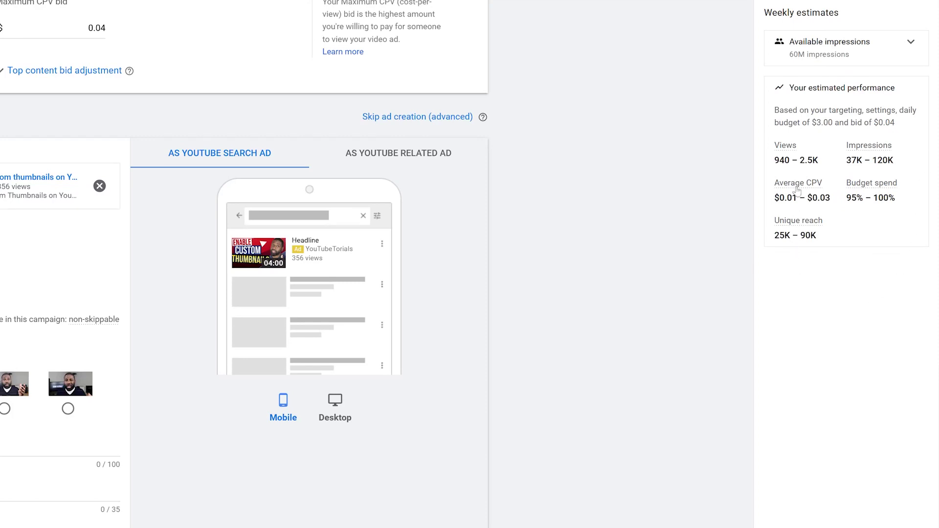
mouse_move(798, 150)
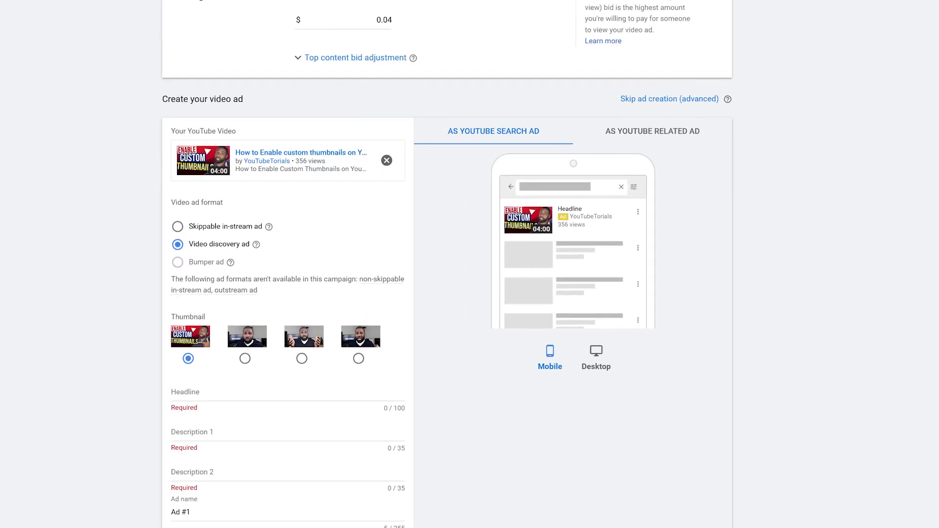
scroll(402, 370, down, 1)
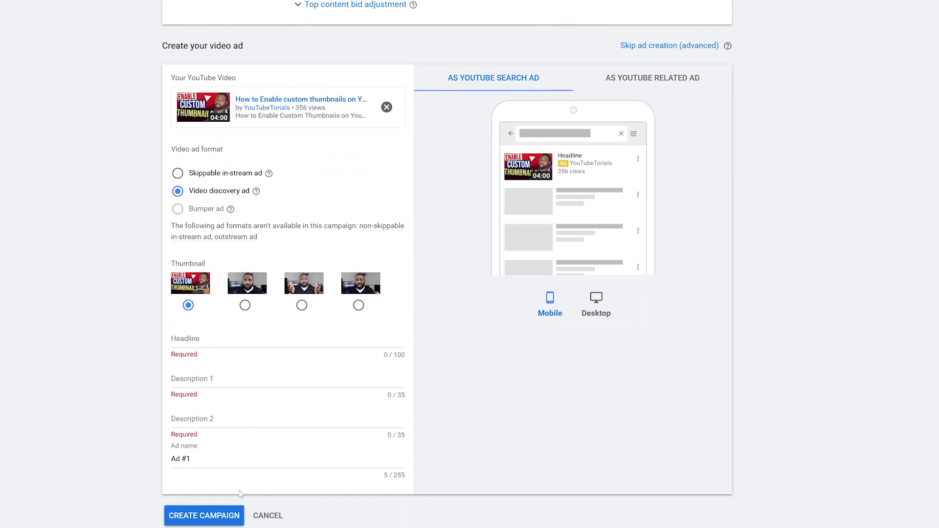
click(187, 348)
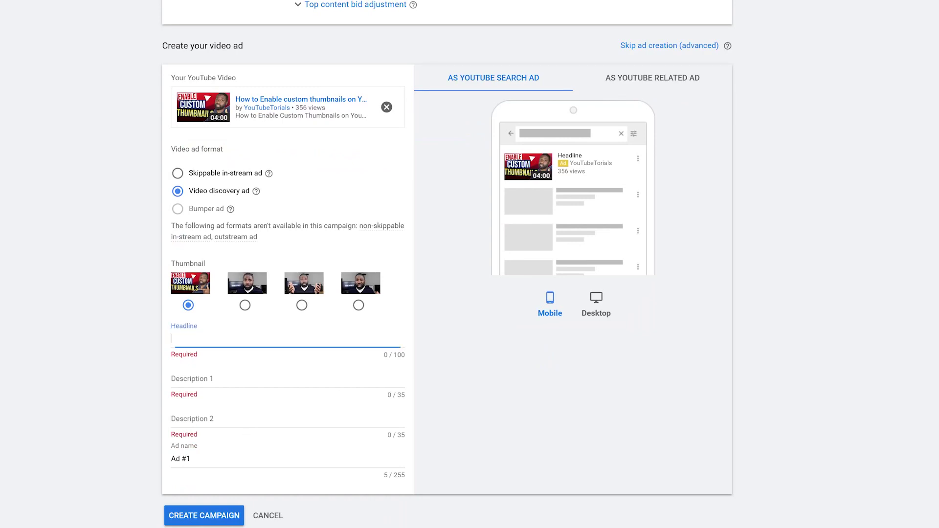
click(209, 384)
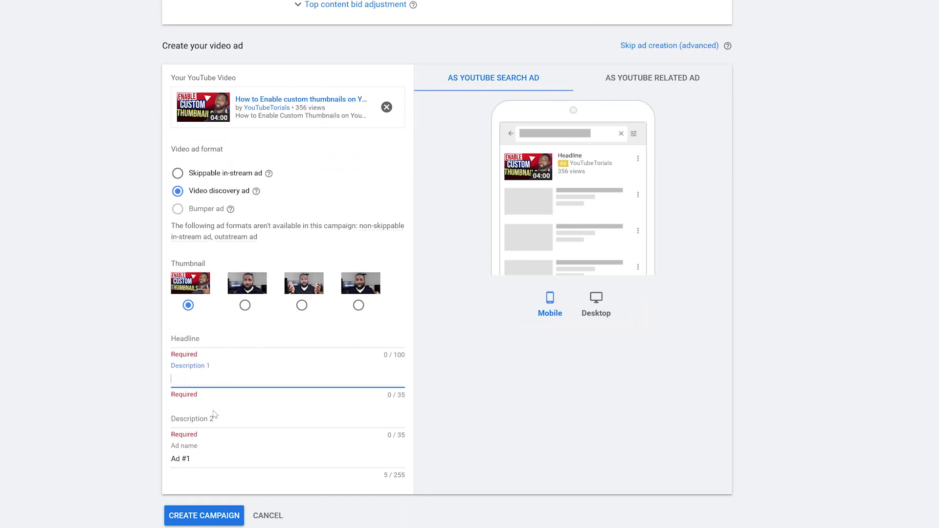
click(213, 417)
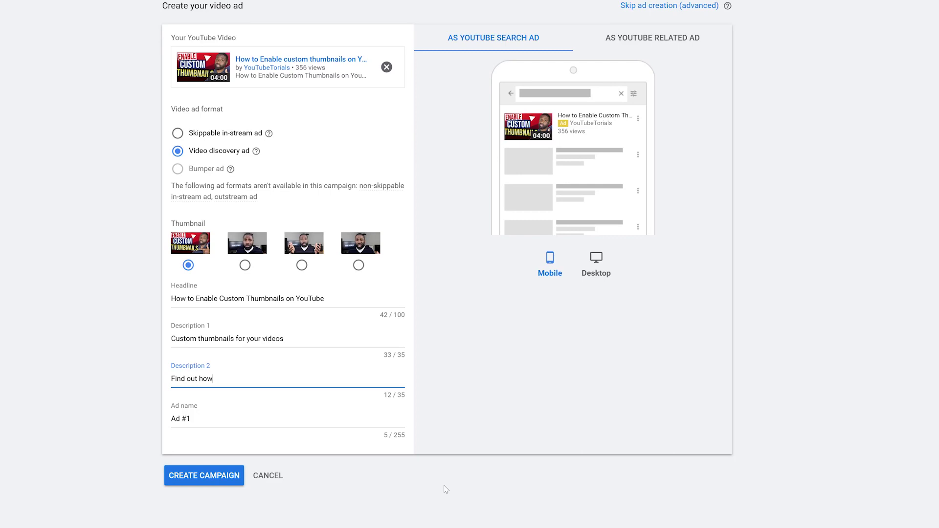
Create the campaign and continue from the confirmation to its ad groups page
click(202, 476)
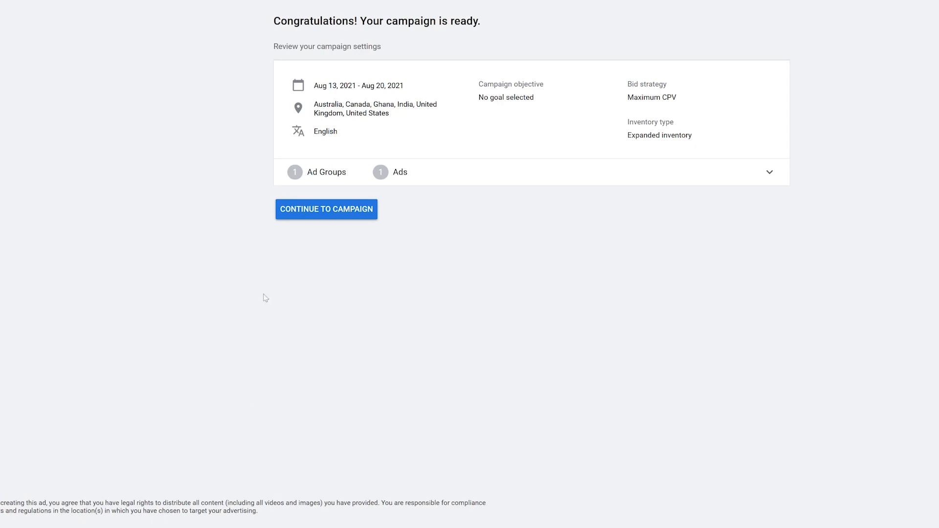
click(326, 215)
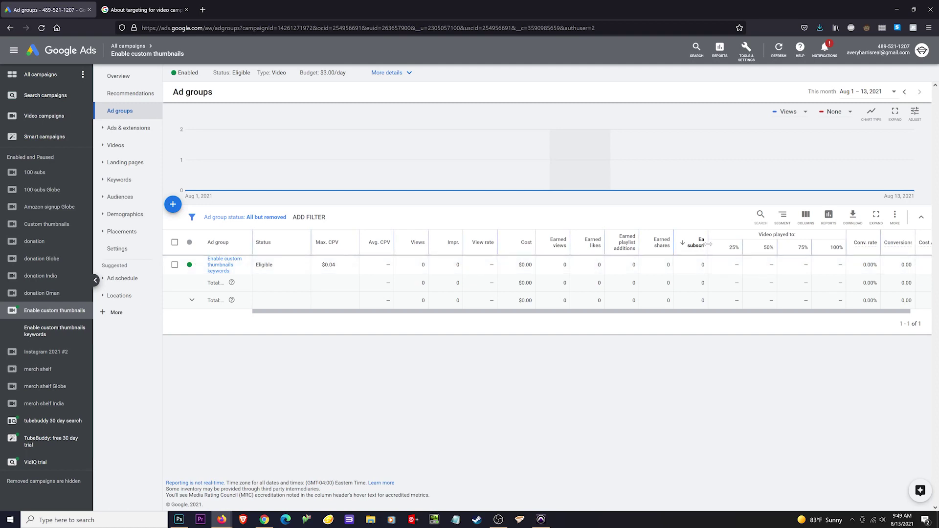
Widen the Earned subscribers column and browse the YouTube Earned actions columns without changing anything
drag(707, 244, 736, 246)
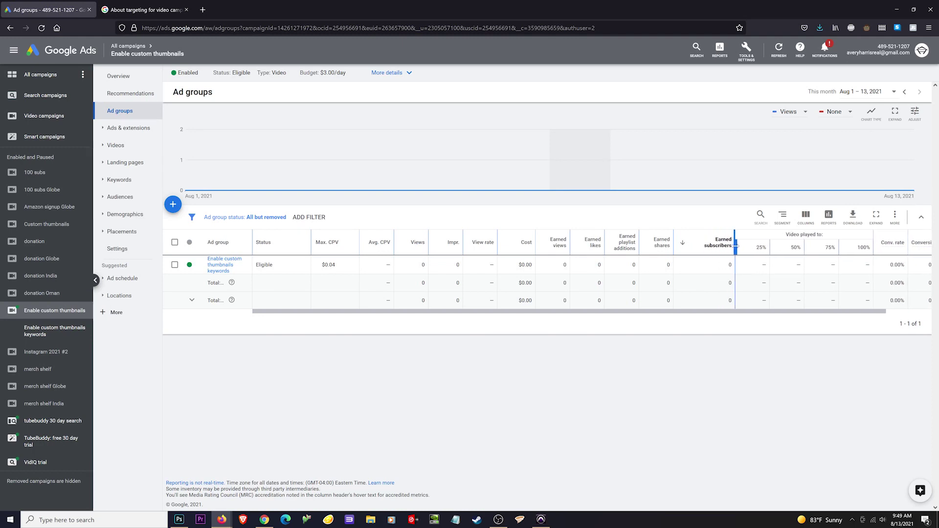
click(806, 217)
click(801, 240)
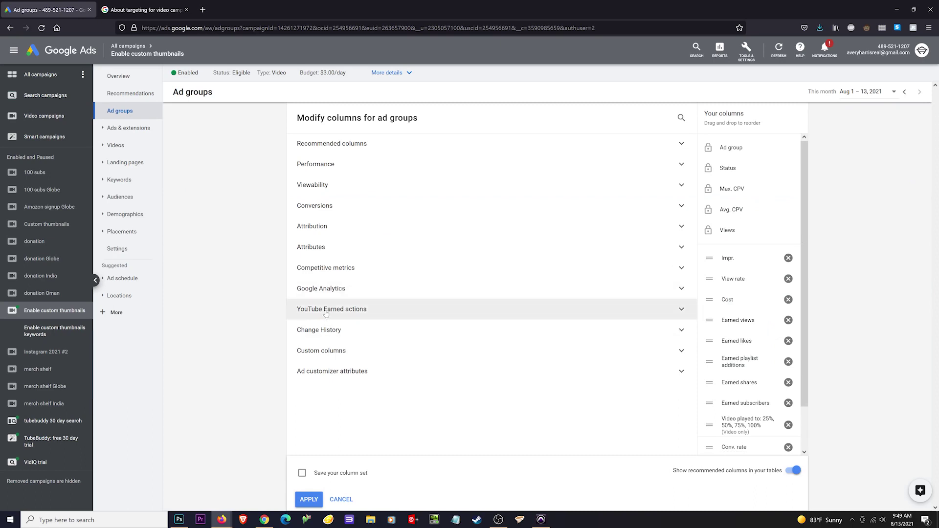
click(328, 312)
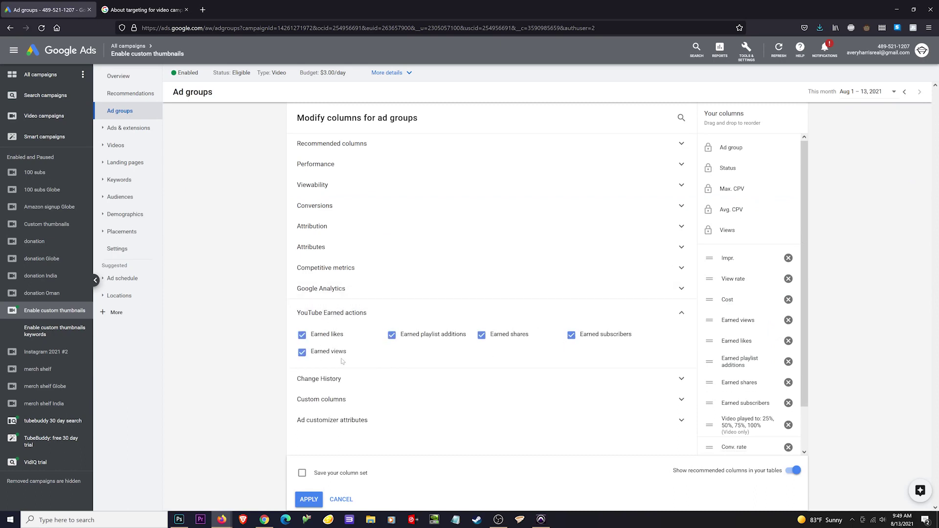
click(333, 500)
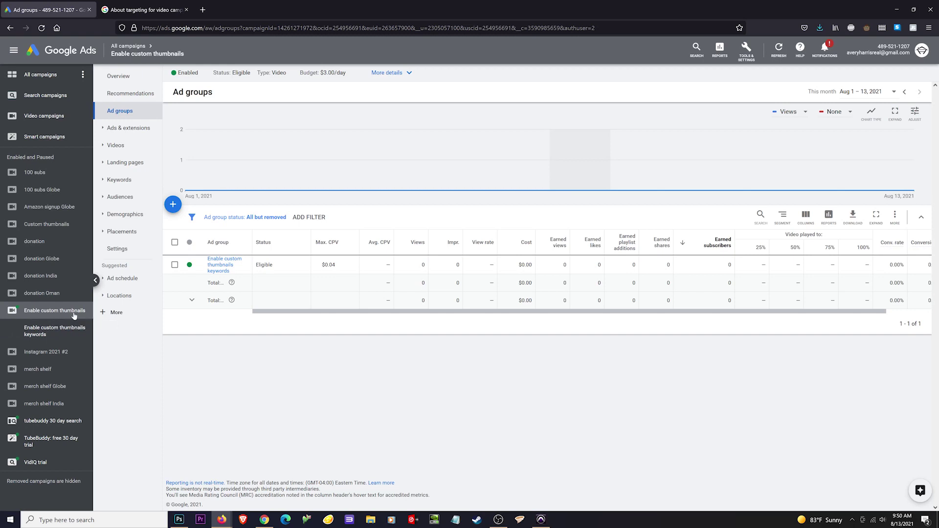
Review the campaign settings, then the 'Enable custom thumbnails keywords' ad group settings
click(118, 249)
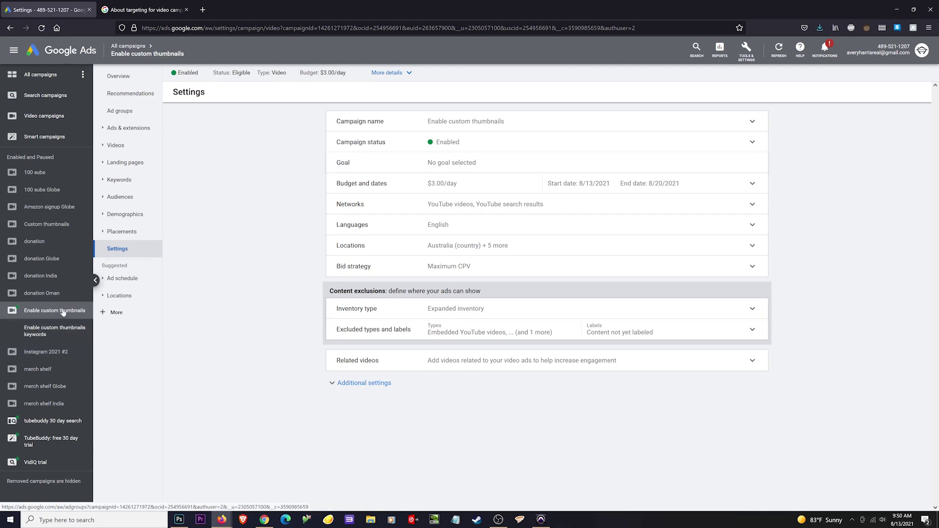
click(56, 335)
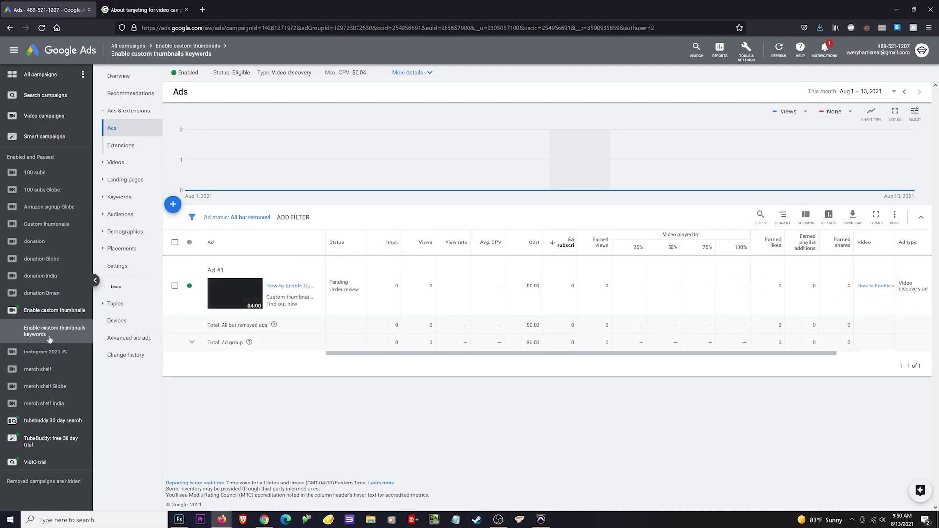
click(122, 266)
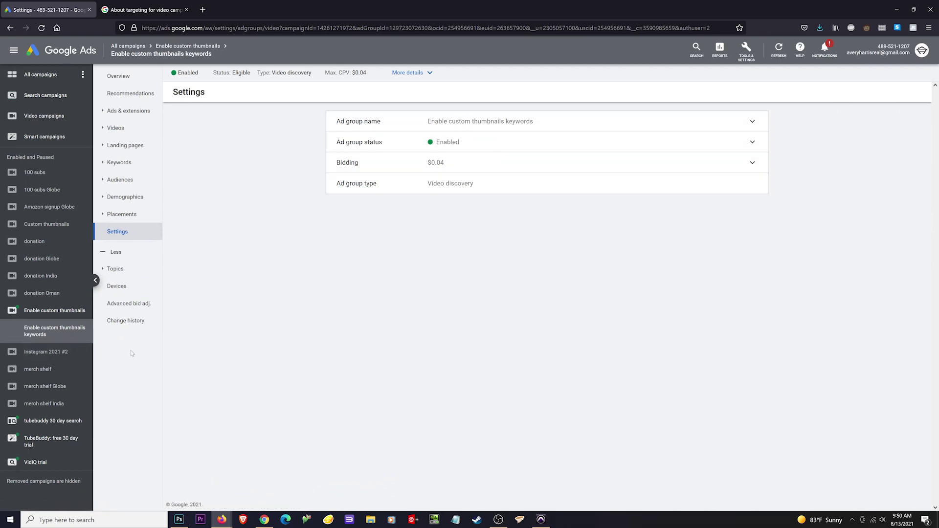
Select all 26 Display/Video keywords, view the Edit options, then switch to the campaign-level keyword list
click(119, 162)
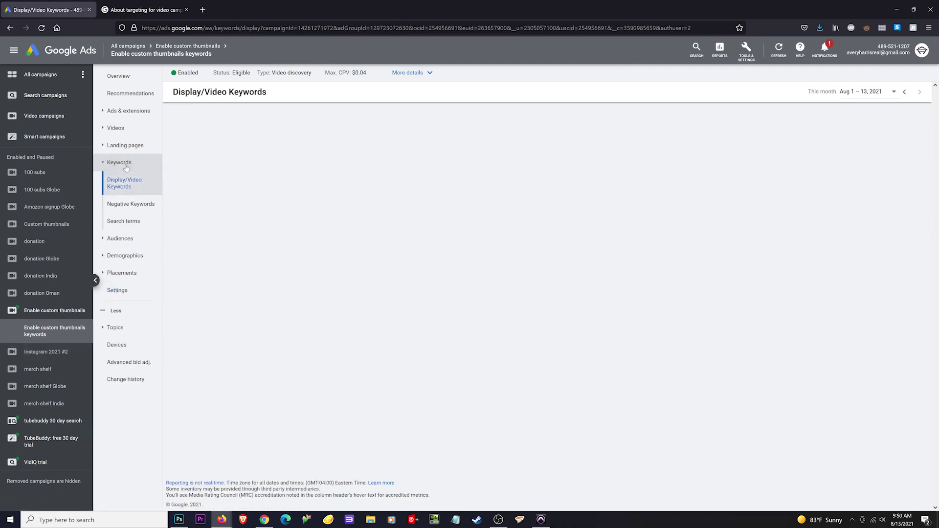
scroll(286, 338, down, 10)
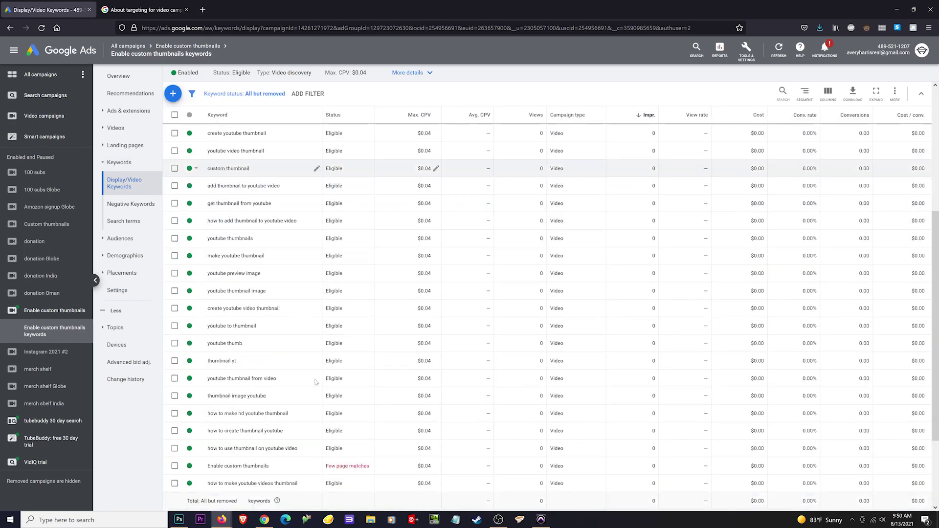
scroll(230, 382, up, 6)
scroll(193, 244, up, 3)
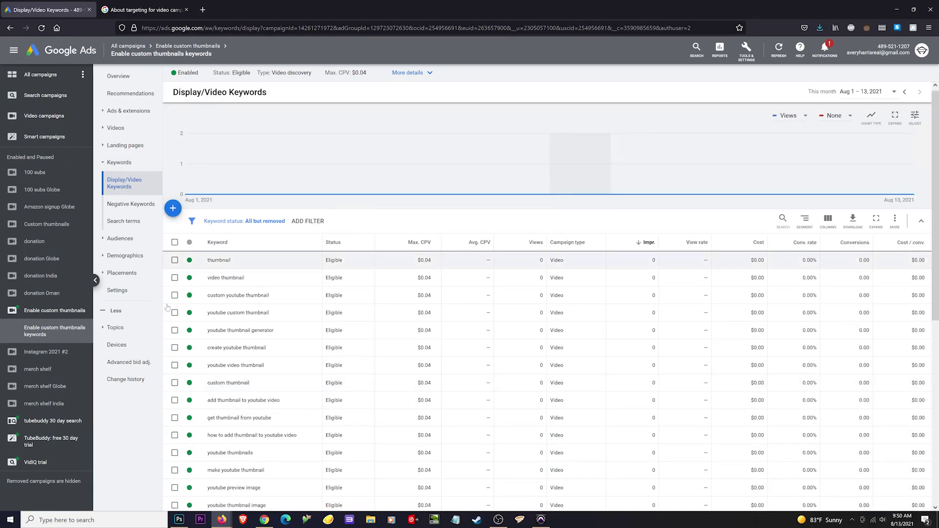
click(175, 243)
click(234, 221)
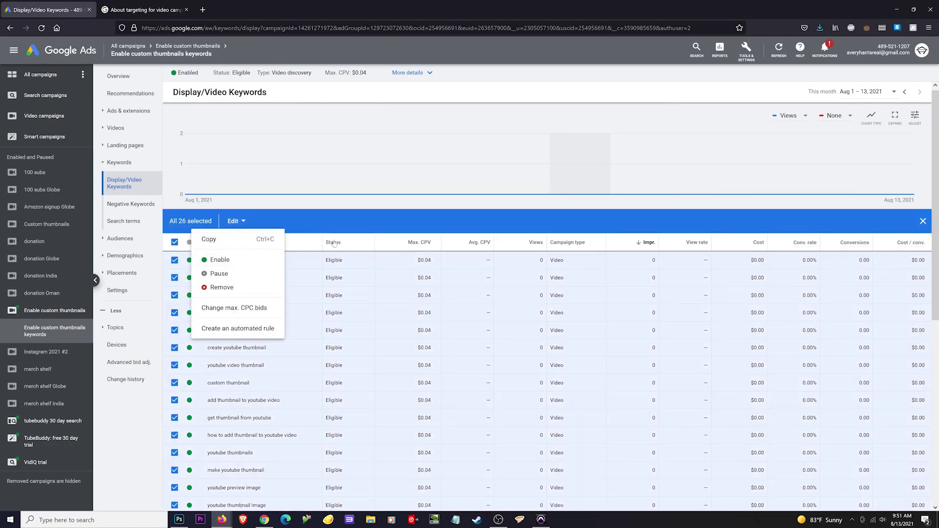
click(54, 310)
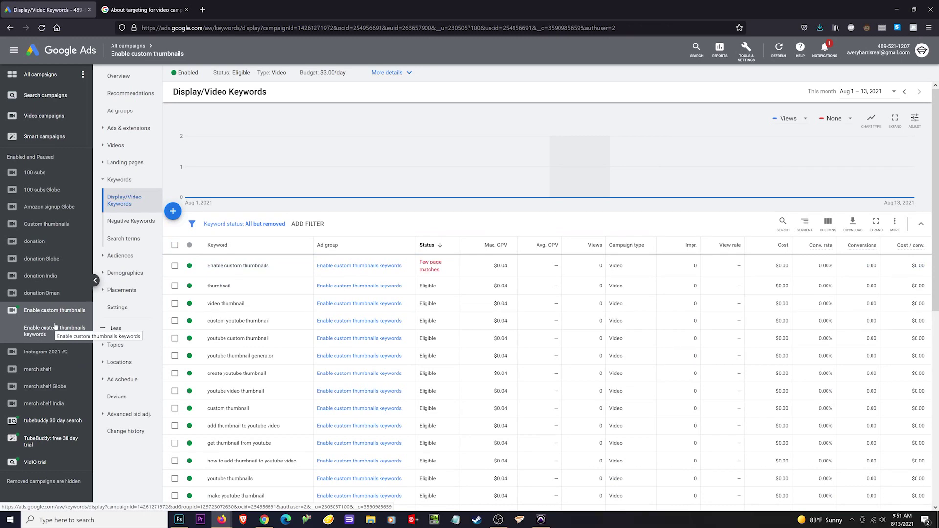